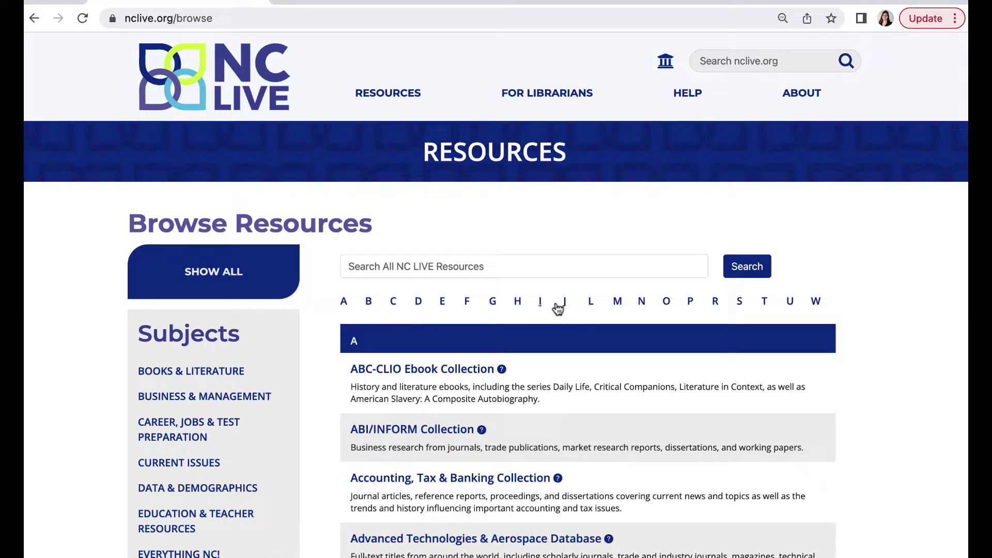
Filter NC LIVE's resource list to the letter P and launch ProQuest Central
{"action": "left_click", "coordinate": [692, 301]}
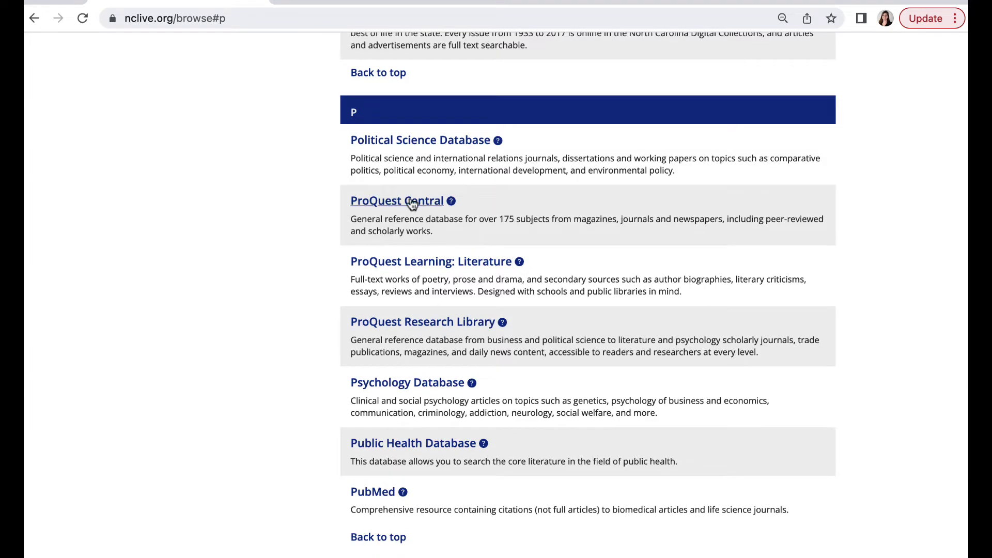
{"action": "left_click", "coordinate": [412, 204]}
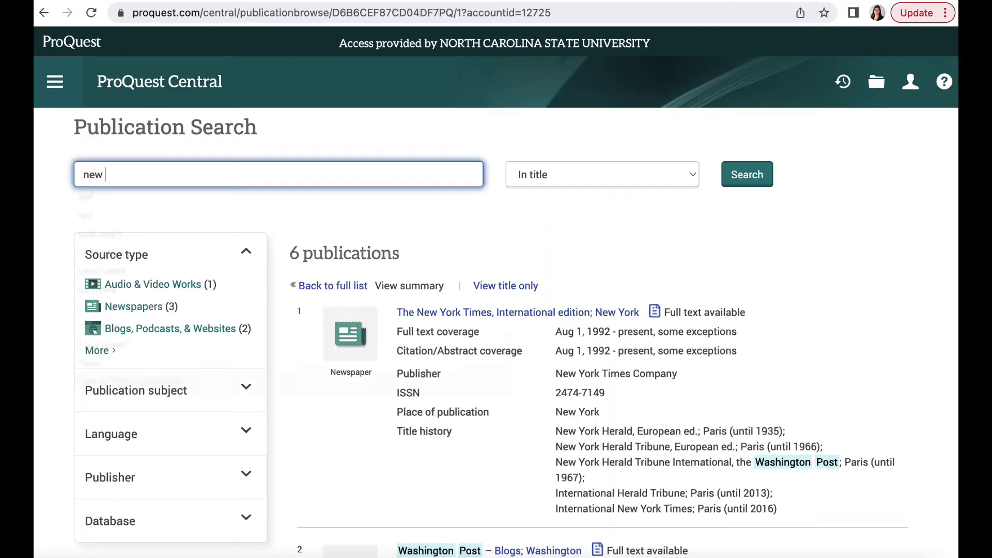
Search publications for 'york times' and browse the publication results
{"action": "type", "text": "york times"}
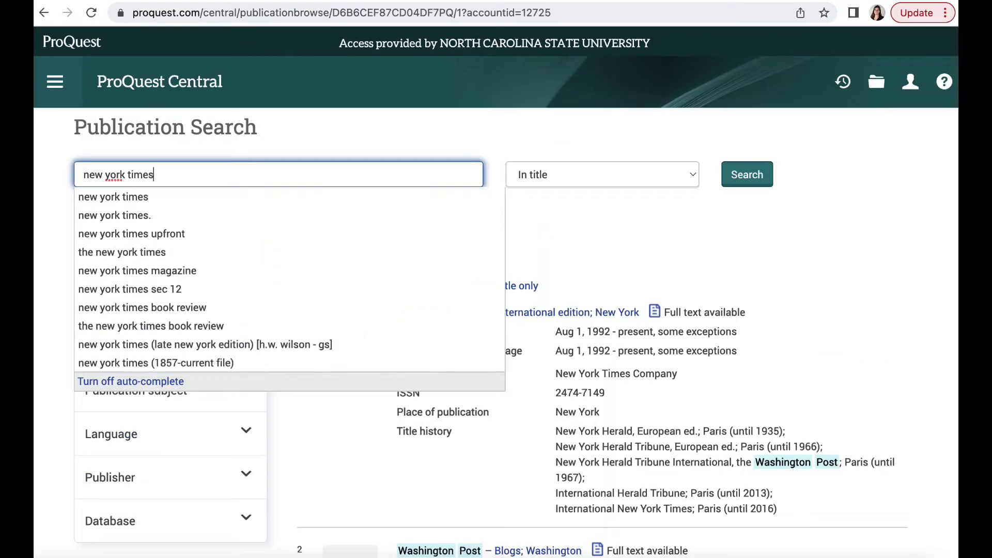
{"action": "key", "text": "Return"}
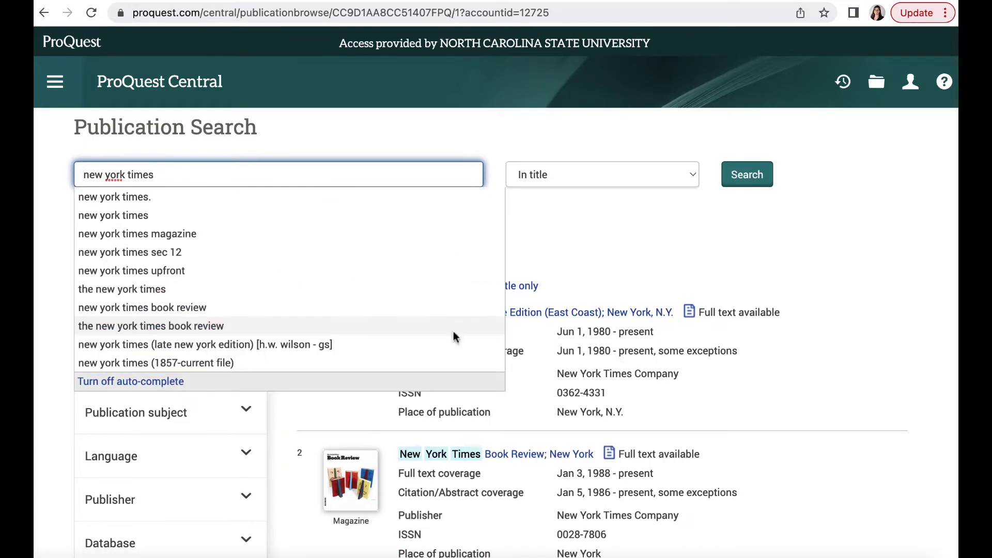
{"action": "left_click", "coordinate": [657, 246]}
{"action": "scroll", "coordinate": [657, 246], "scroll_direction": "down", "scroll_amount": 2}
{"action": "scroll", "coordinate": [657, 247], "scroll_direction": "down", "scroll_amount": 6}
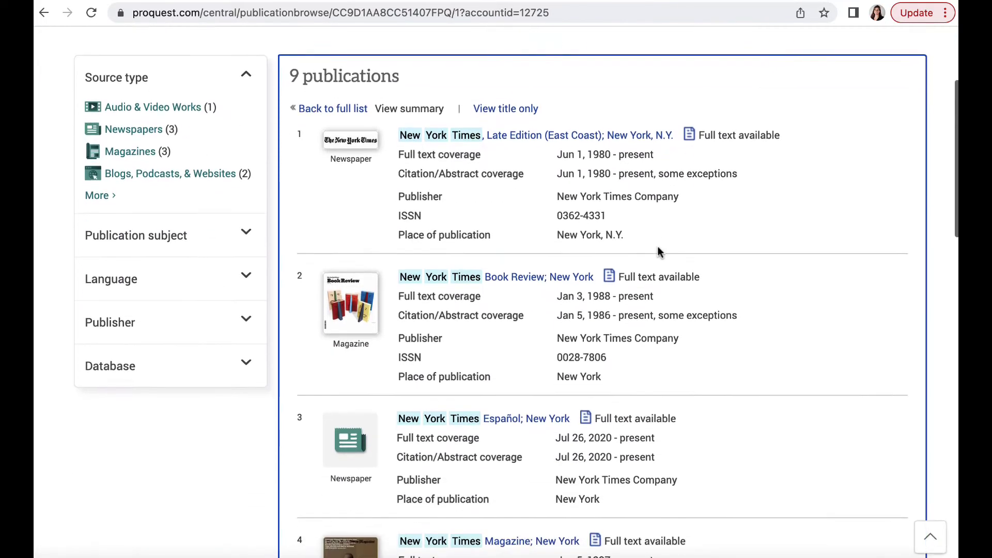
{"action": "scroll", "coordinate": [657, 247], "scroll_direction": "down", "scroll_amount": 4}
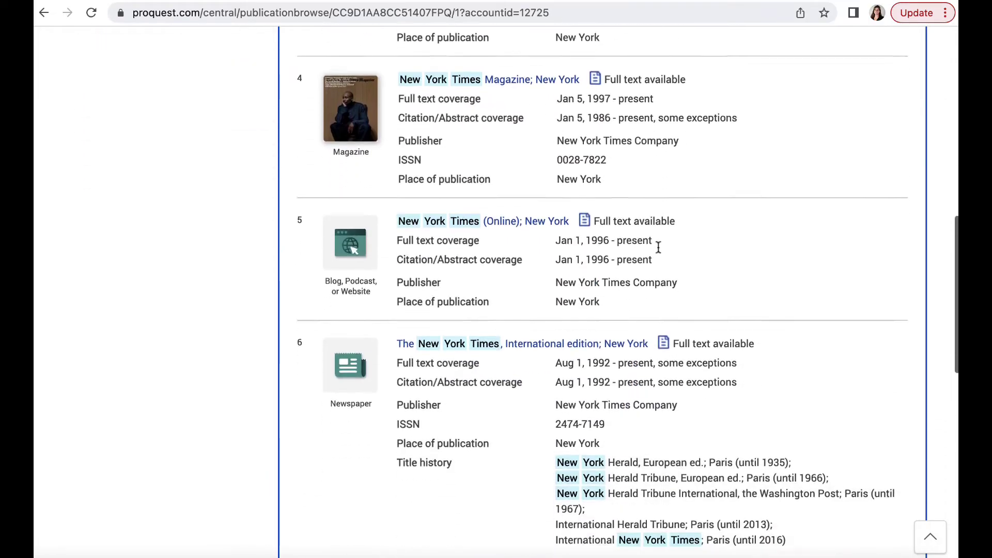
Open New York Times (Online) and view its Feb 2, 2023 issue contents
{"action": "left_click", "coordinate": [484, 212]}
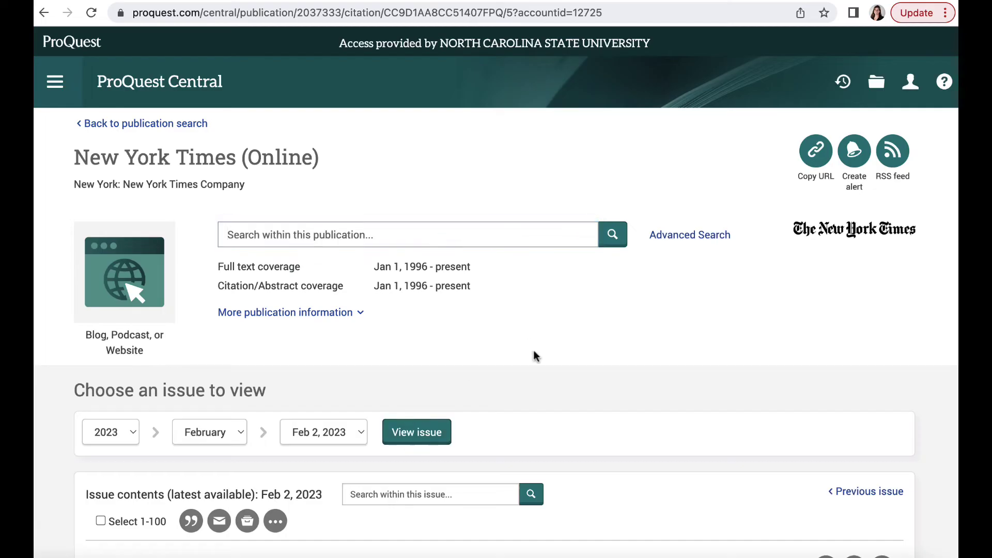
{"action": "left_click", "coordinate": [418, 432]}
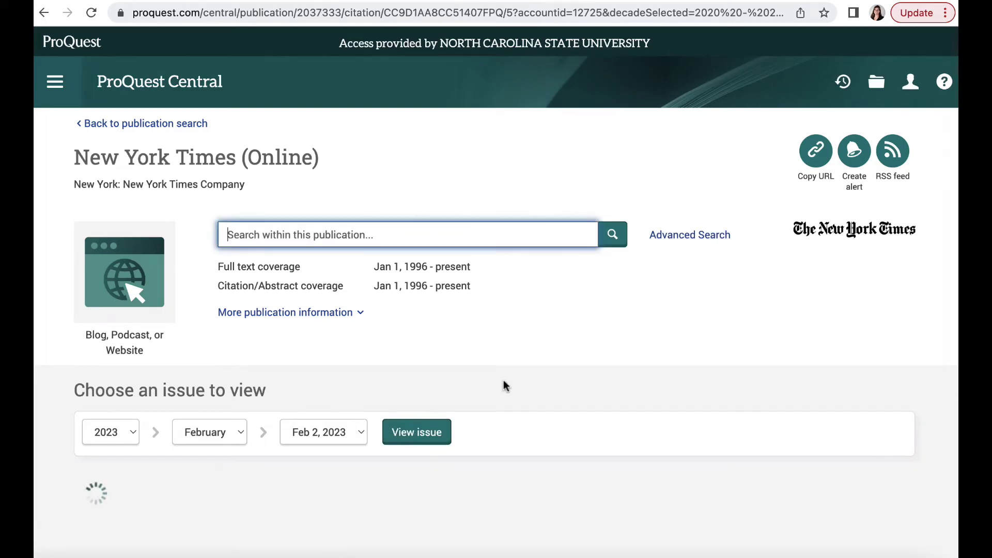
{"action": "scroll", "coordinate": [501, 379], "scroll_direction": "down", "scroll_amount": 1}
{"action": "scroll", "coordinate": [500, 385], "scroll_direction": "down", "scroll_amount": 7}
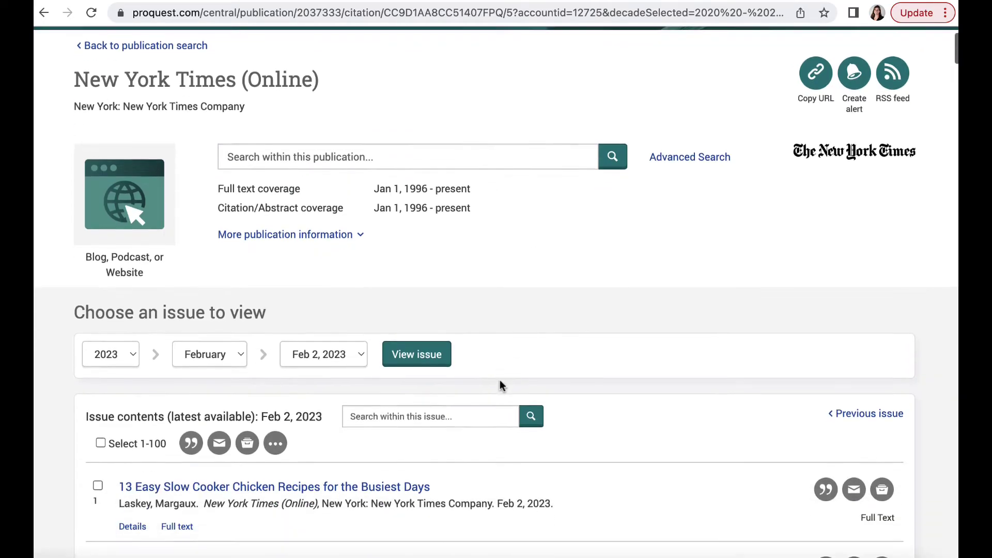
{"action": "scroll", "coordinate": [500, 385], "scroll_direction": "down", "scroll_amount": 2}
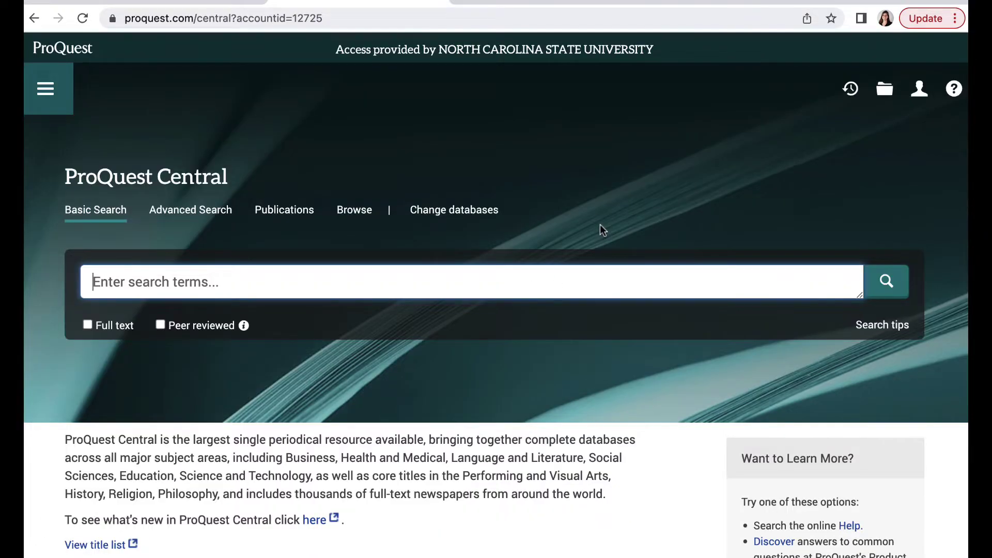
Search for 'penguins' and scroll through the roughly 1.5 million results
{"action": "type", "text": "p"}
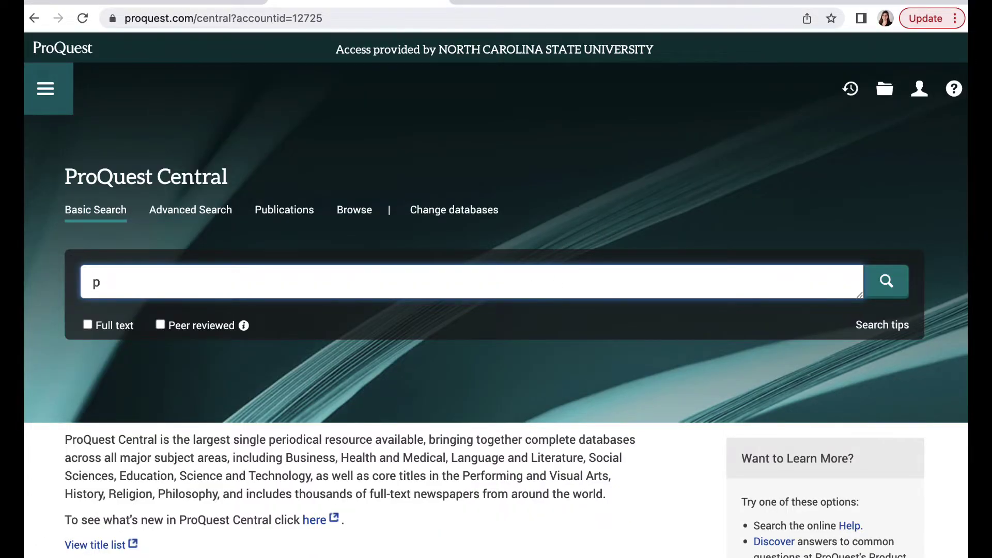
{"action": "type", "text": "enguins"}
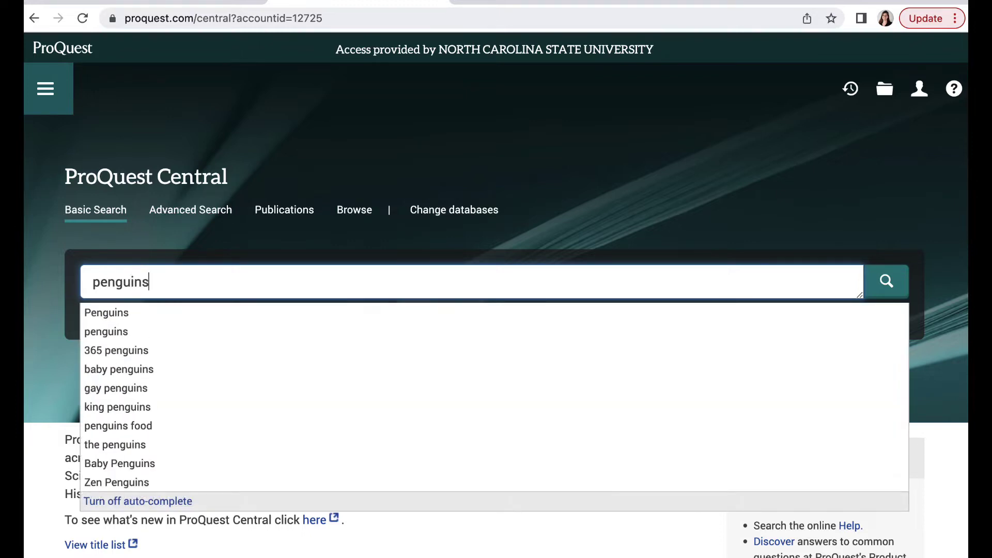
{"action": "key", "text": "Return"}
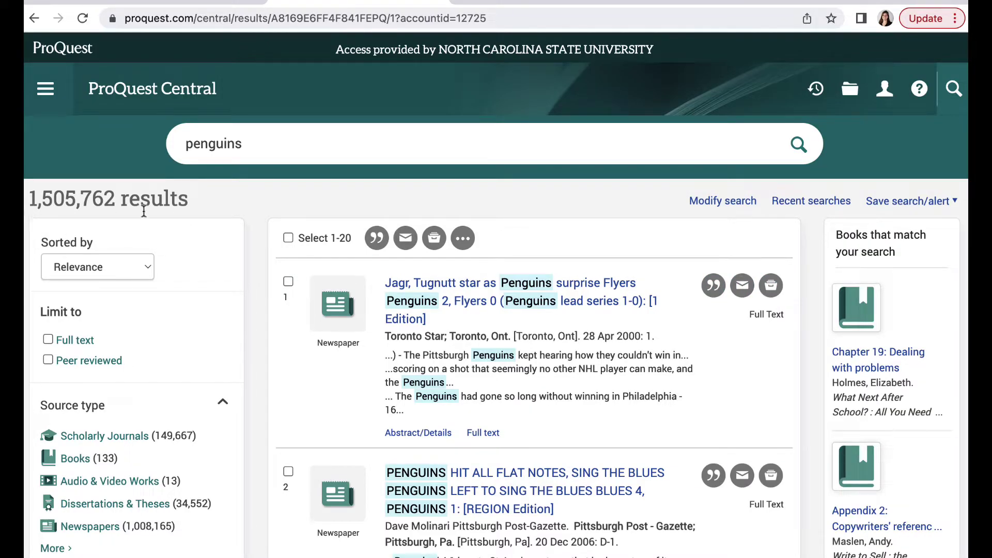
{"action": "scroll", "coordinate": [144, 212], "scroll_direction": "down", "scroll_amount": 4}
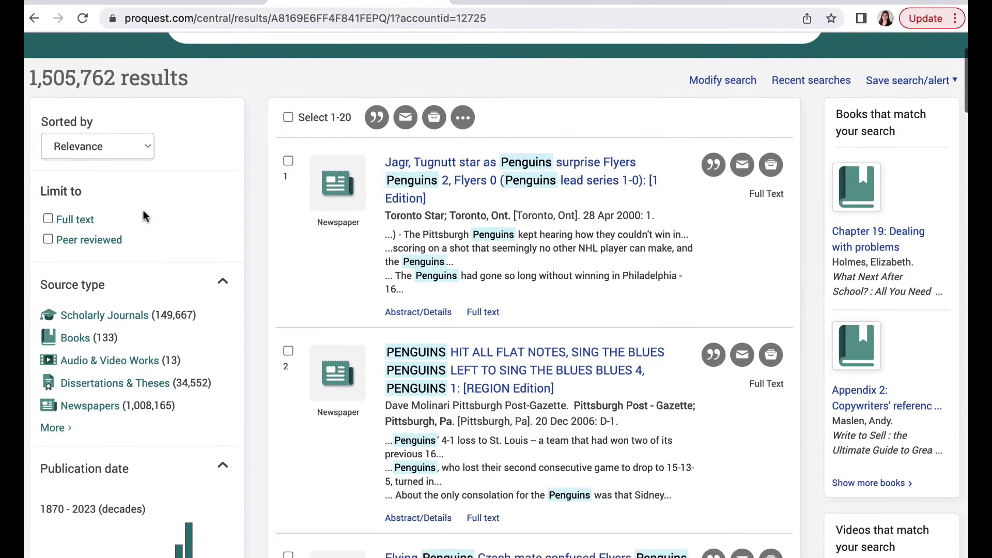
{"action": "scroll", "coordinate": [145, 217], "scroll_direction": "down", "scroll_amount": 7}
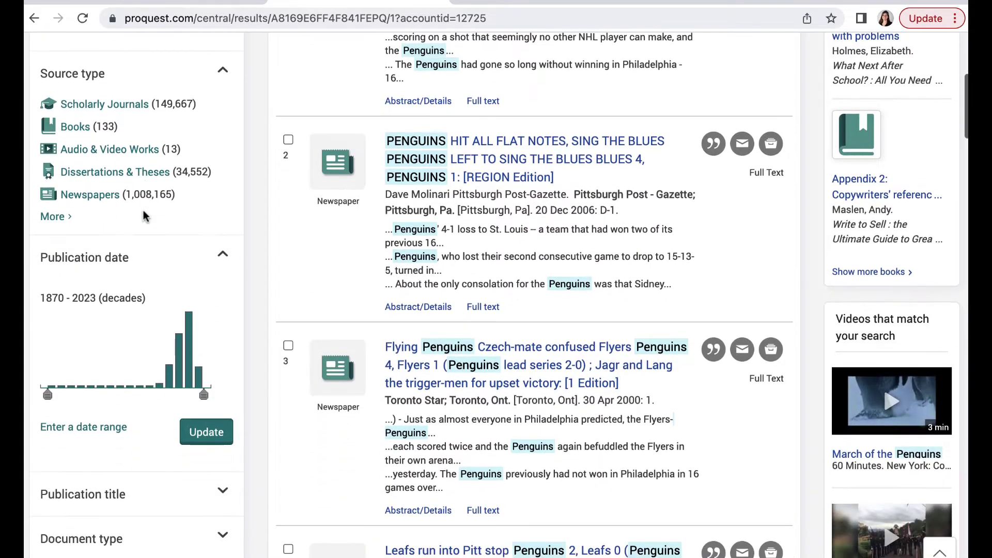
{"action": "scroll", "coordinate": [145, 217], "scroll_direction": "down", "scroll_amount": 4}
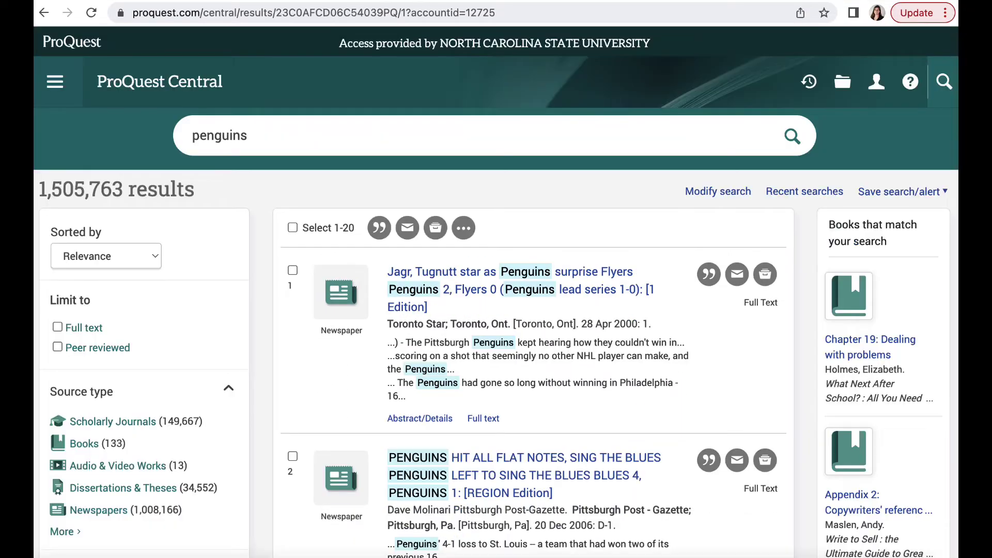
{"action": "left_click", "coordinate": [250, 136]}
Search 'penguins AND climate change' limited to full-text, peer-reviewed results (23,662)
{"action": "type", "text": "AND cli"}
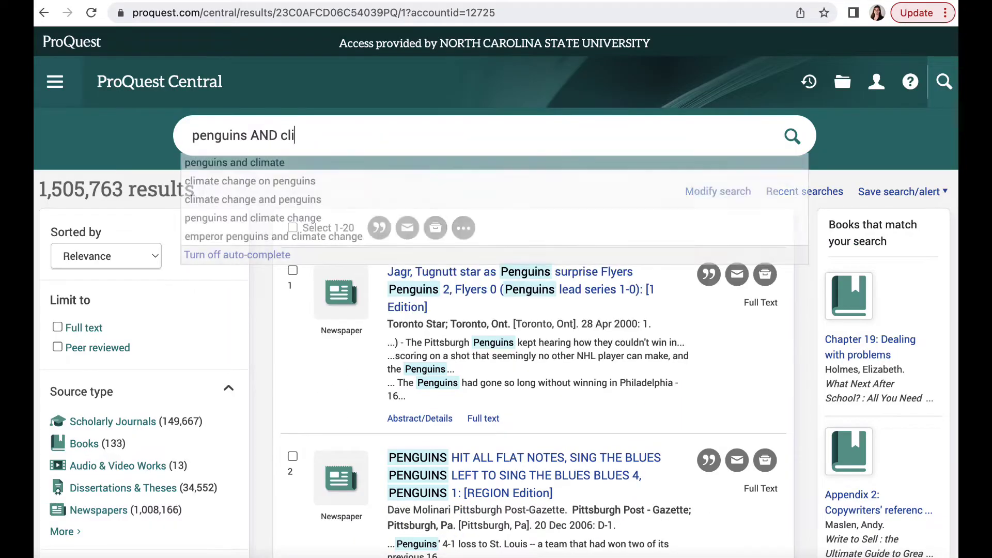
{"action": "type", "text": "mate c"}
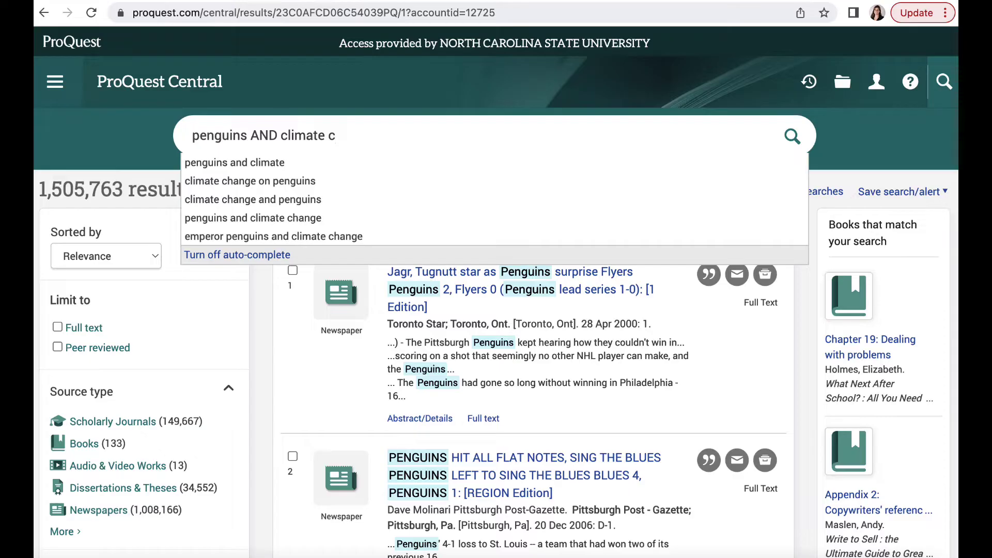
{"action": "type", "text": "hange"}
{"action": "key", "text": "Return"}
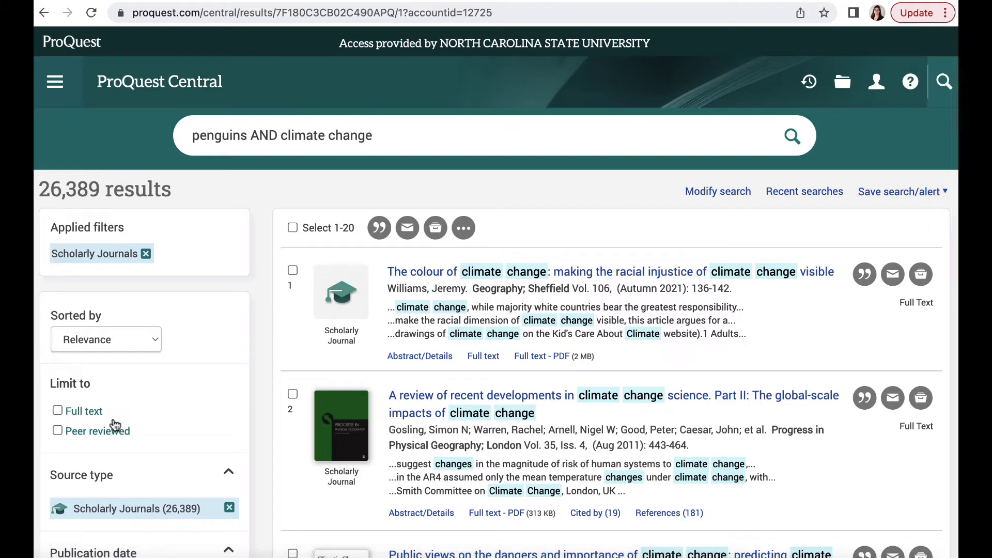
{"action": "left_click", "coordinate": [85, 416]}
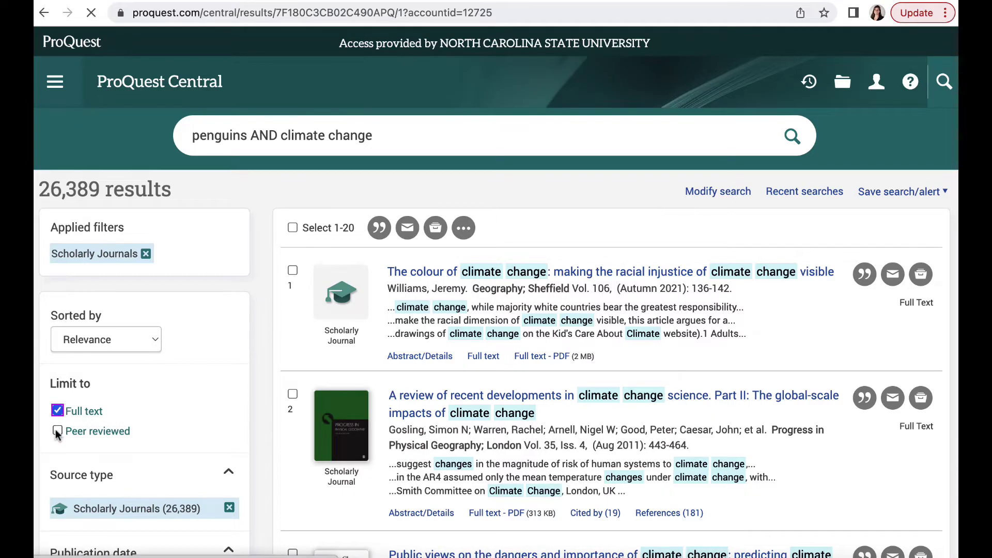
{"action": "left_click", "coordinate": [58, 446]}
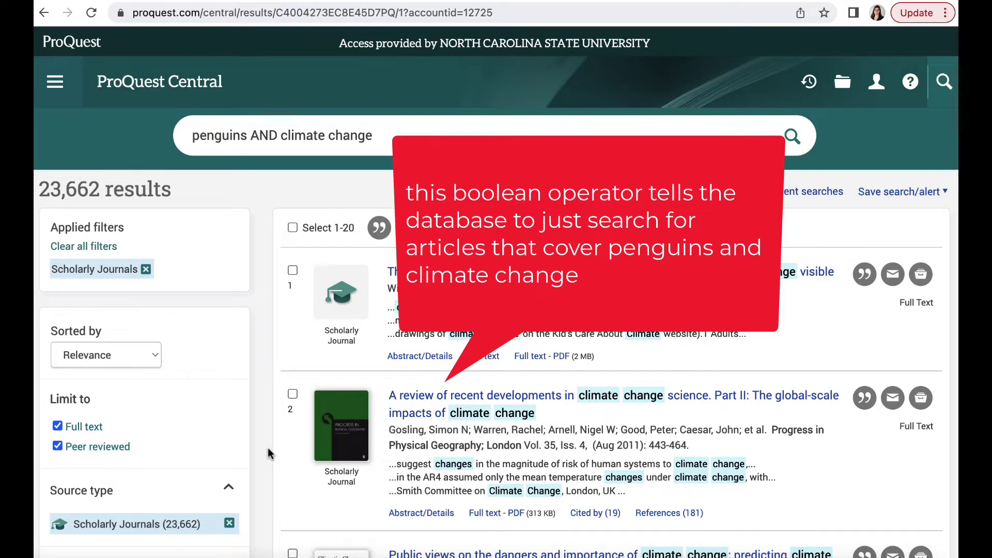
{"action": "scroll", "coordinate": [267, 449], "scroll_direction": "down", "scroll_amount": 5}
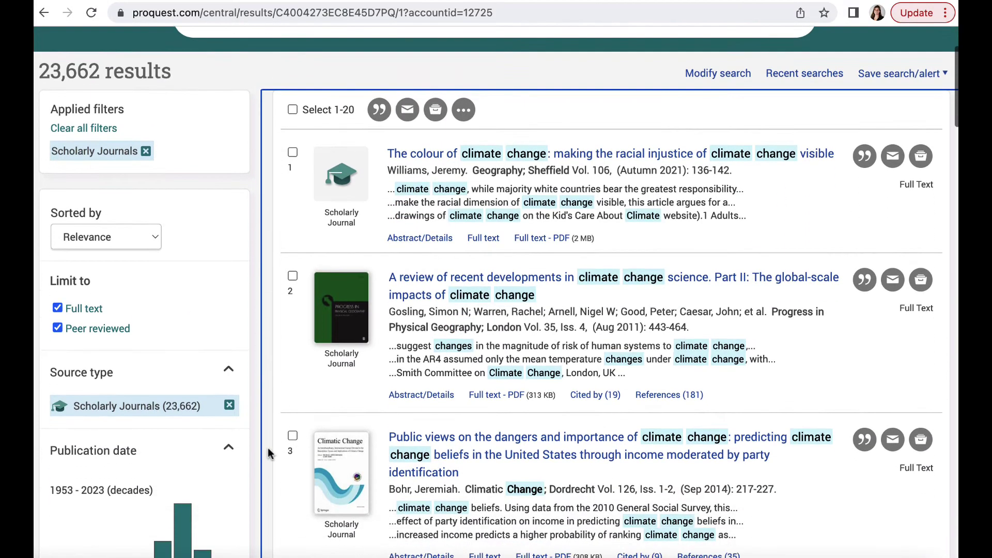
{"action": "scroll", "coordinate": [268, 448], "scroll_direction": "down", "scroll_amount": 5}
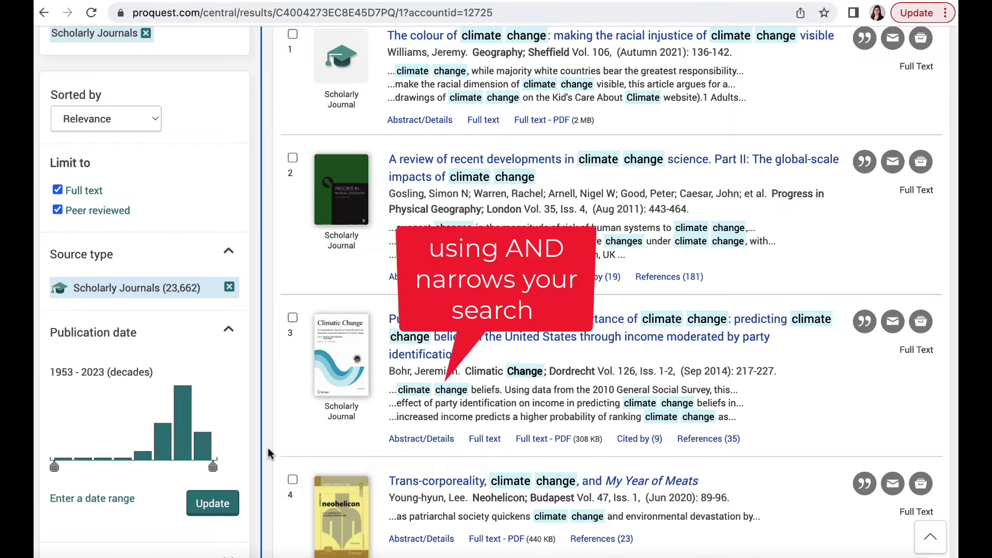
{"action": "scroll", "coordinate": [268, 452], "scroll_direction": "down", "scroll_amount": 5}
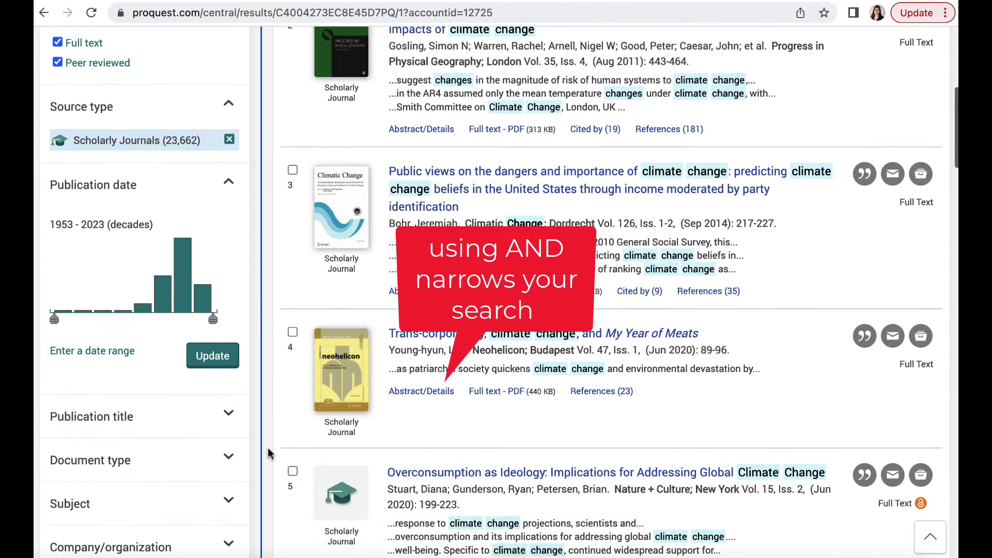
{"action": "scroll", "coordinate": [268, 452], "scroll_direction": "down", "scroll_amount": 10}
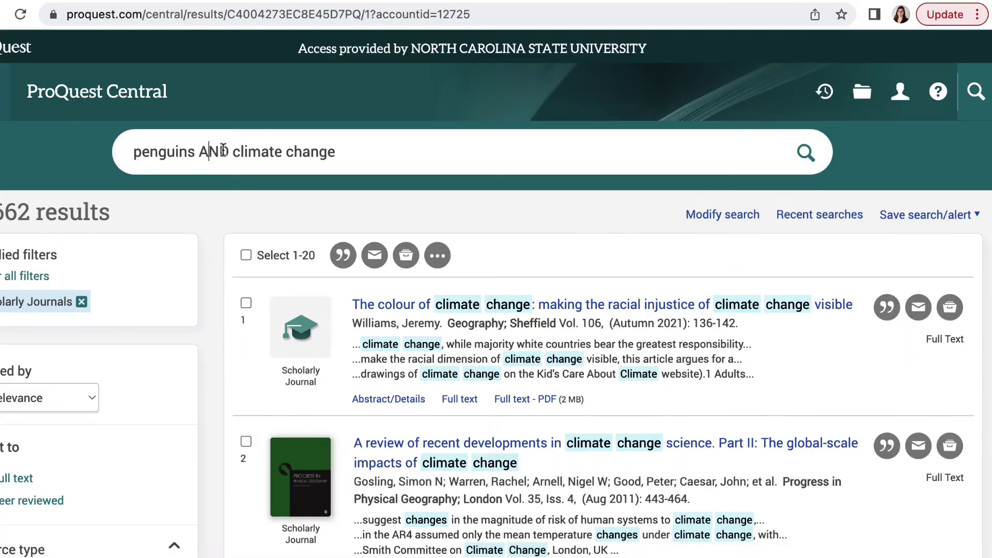
Replace AND with OR and rerun the penguins climate change search
{"action": "left_click_drag", "start_coordinate": [229, 152], "coordinate": [199, 151]}
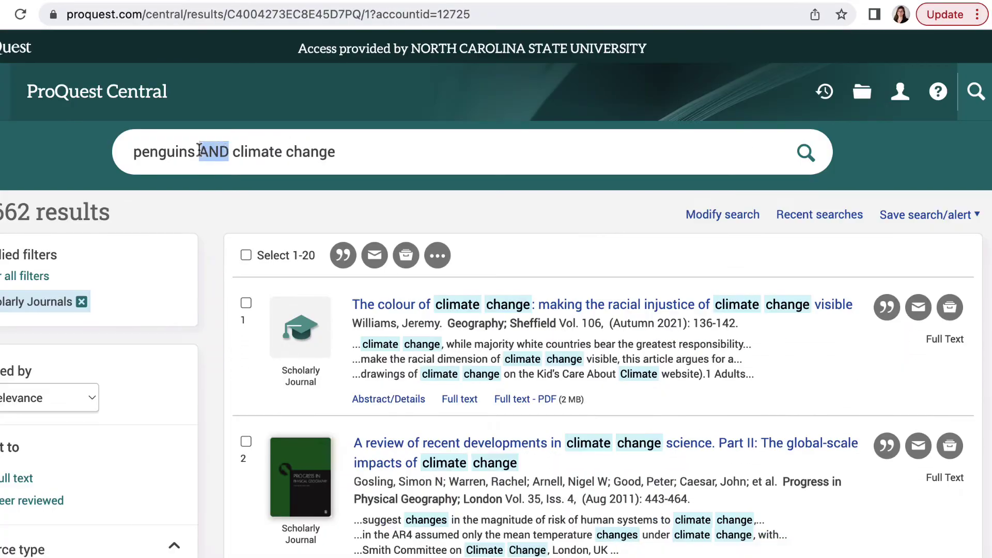
{"action": "type", "text": "OR"}
{"action": "key", "text": "Return"}
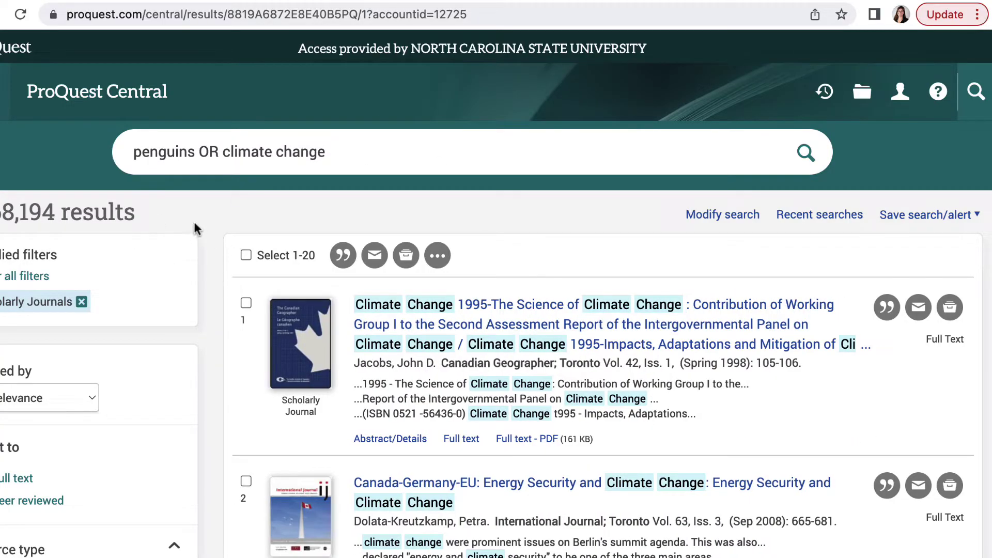
Change the operator to NOT, search 'penguins NOT climate change' and browse results
{"action": "triple_click", "coordinate": [138, 206]}
{"action": "left_click", "coordinate": [138, 209]}
{"action": "left_click_drag", "start_coordinate": [219, 153], "coordinate": [201, 153]}
{"action": "type", "text": "NOT"}
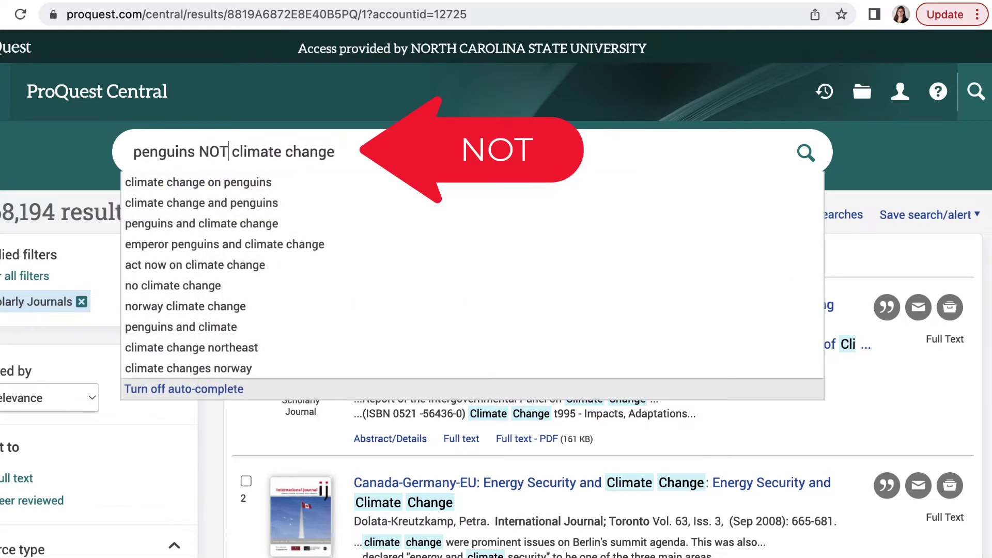
{"action": "key", "text": "Return"}
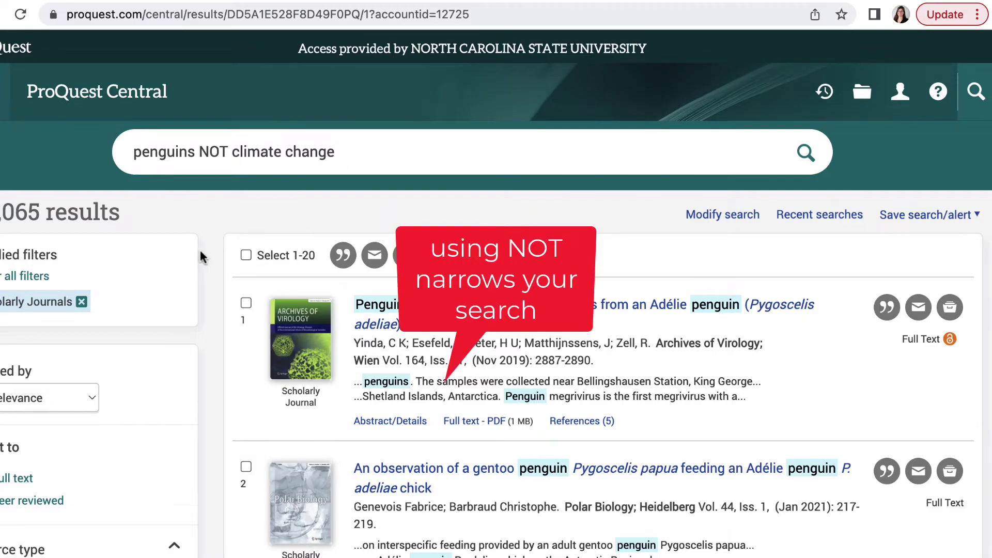
{"action": "scroll", "coordinate": [202, 256], "scroll_direction": "down", "scroll_amount": 5}
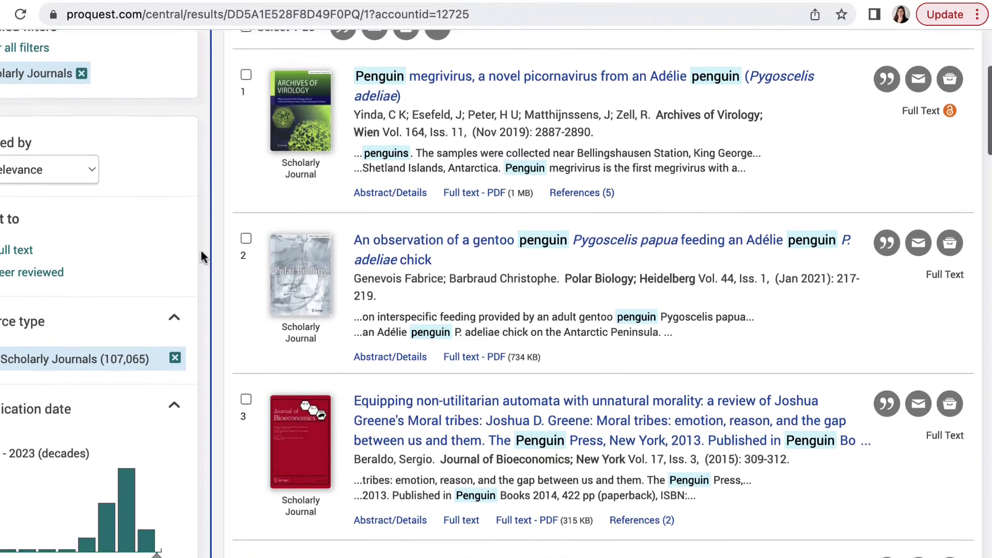
{"action": "scroll", "coordinate": [200, 249], "scroll_direction": "down", "scroll_amount": 7}
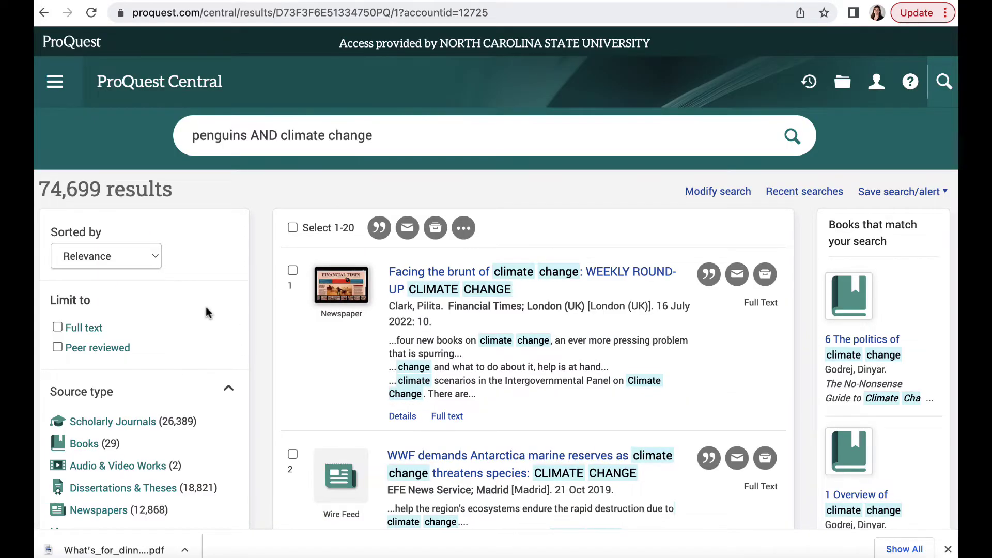
Limit results to full-text, peer-reviewed Scholarly Journals published 2010–2019
{"action": "left_click", "coordinate": [56, 328]}
{"action": "left_click", "coordinate": [58, 348]}
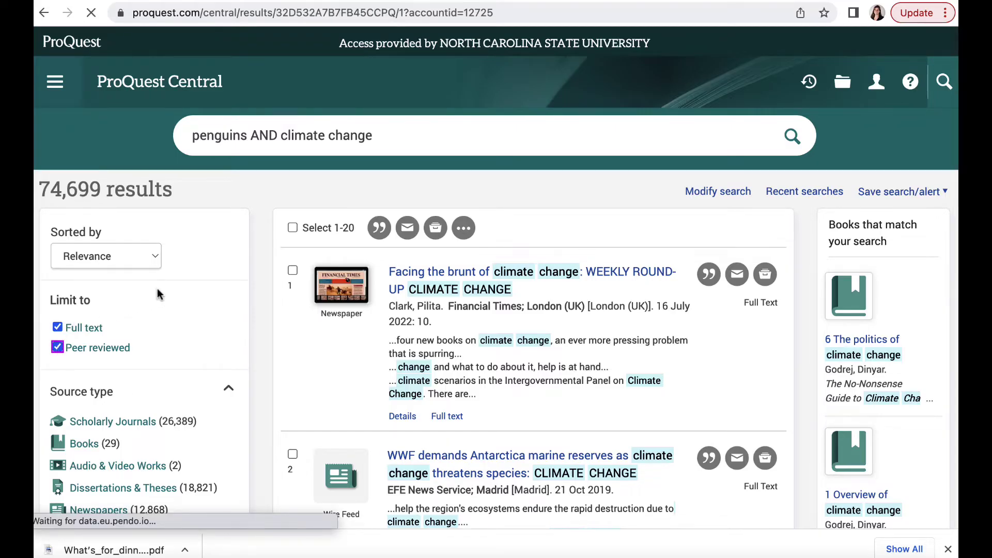
{"action": "left_click", "coordinate": [57, 327]}
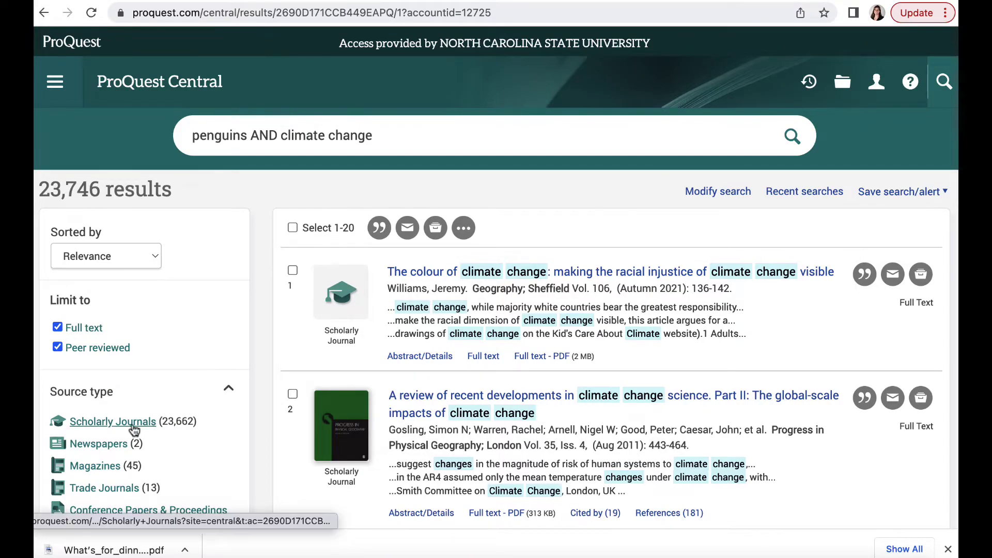
{"action": "left_click", "coordinate": [133, 431]}
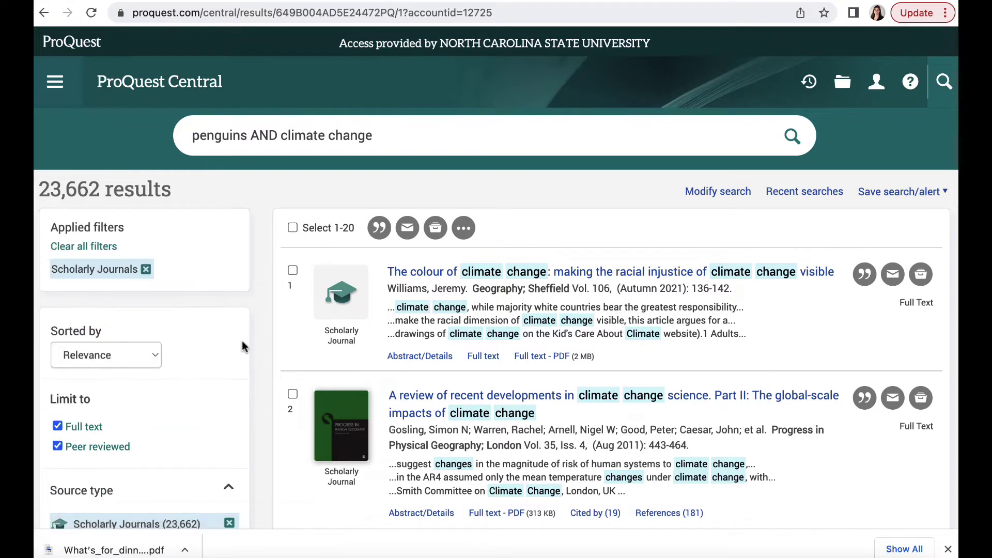
{"action": "scroll", "coordinate": [263, 341], "scroll_direction": "down", "scroll_amount": 5}
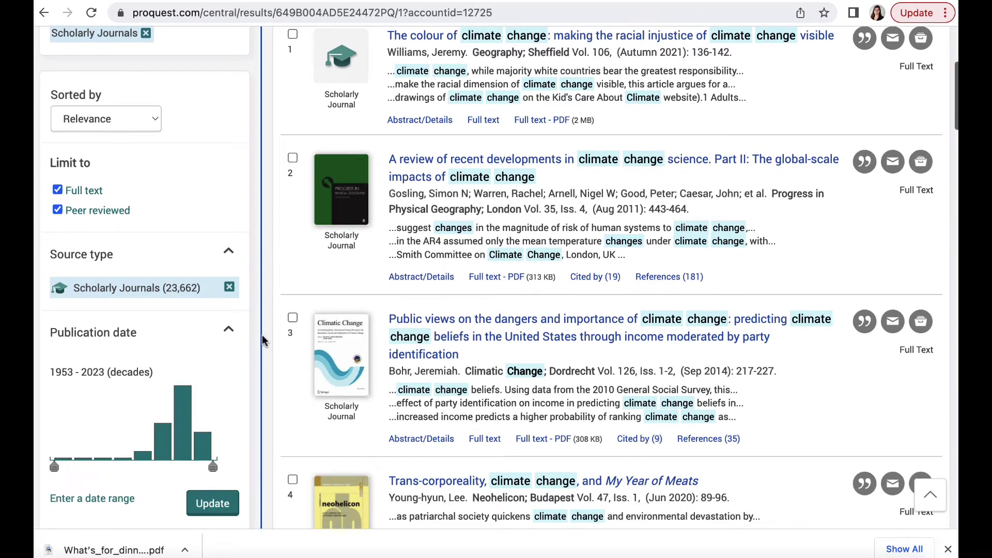
{"action": "left_click_drag", "start_coordinate": [54, 466], "coordinate": [172, 466]}
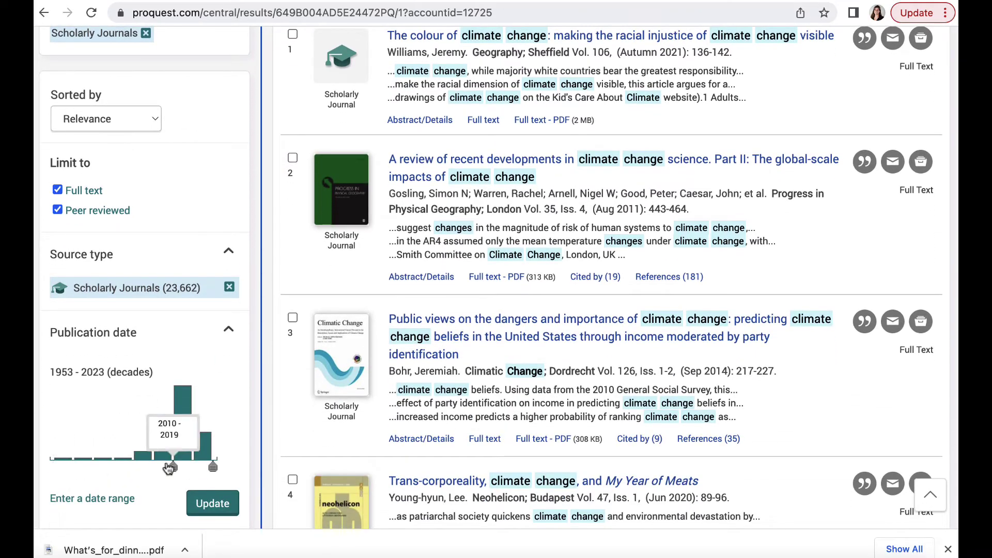
{"action": "left_click", "coordinate": [221, 500]}
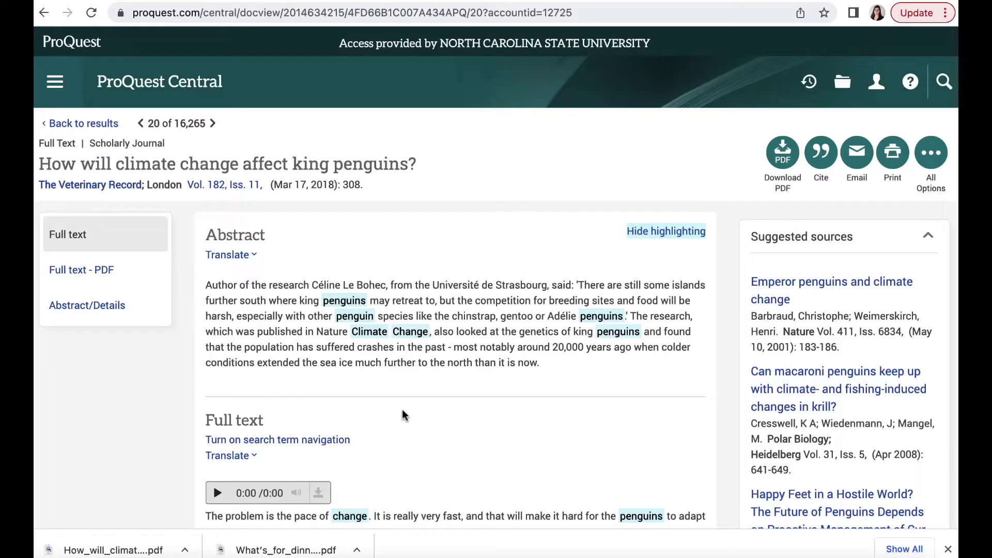
View the citation for the king penguins article, then close it
{"action": "scroll", "coordinate": [402, 412], "scroll_direction": "down", "scroll_amount": 1}
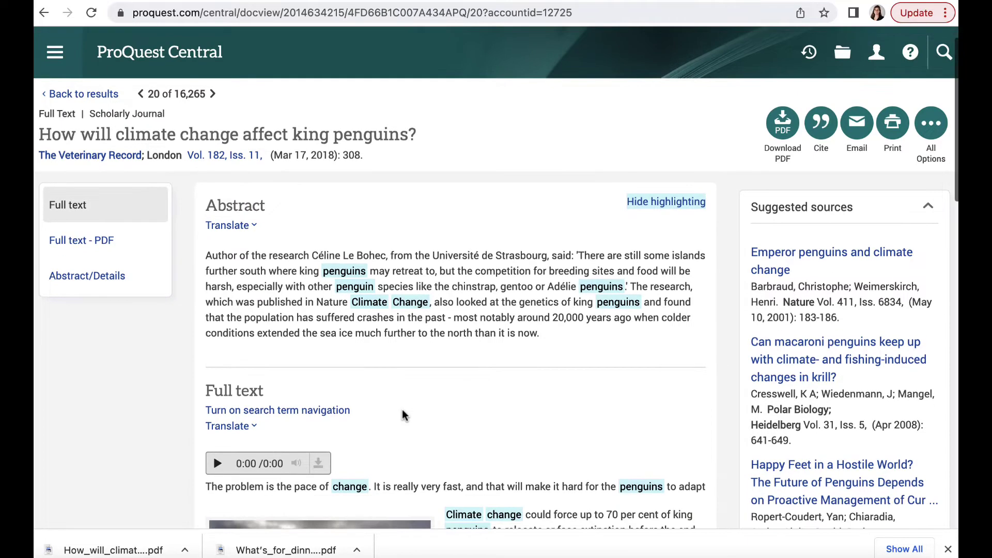
{"action": "scroll", "coordinate": [403, 412], "scroll_direction": "down", "scroll_amount": 1}
{"action": "scroll", "coordinate": [402, 409], "scroll_direction": "down", "scroll_amount": 2}
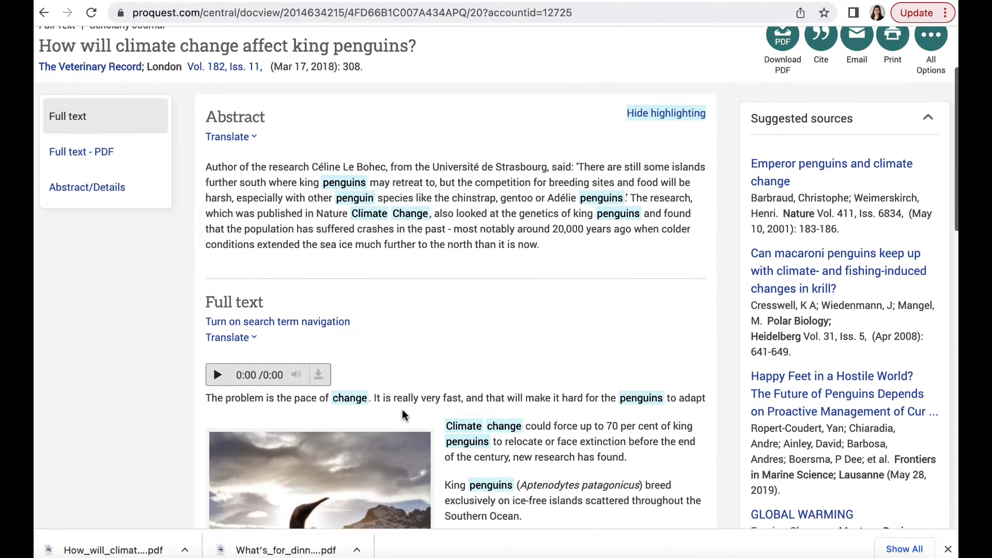
{"action": "scroll", "coordinate": [547, 364], "scroll_direction": "up", "scroll_amount": 4}
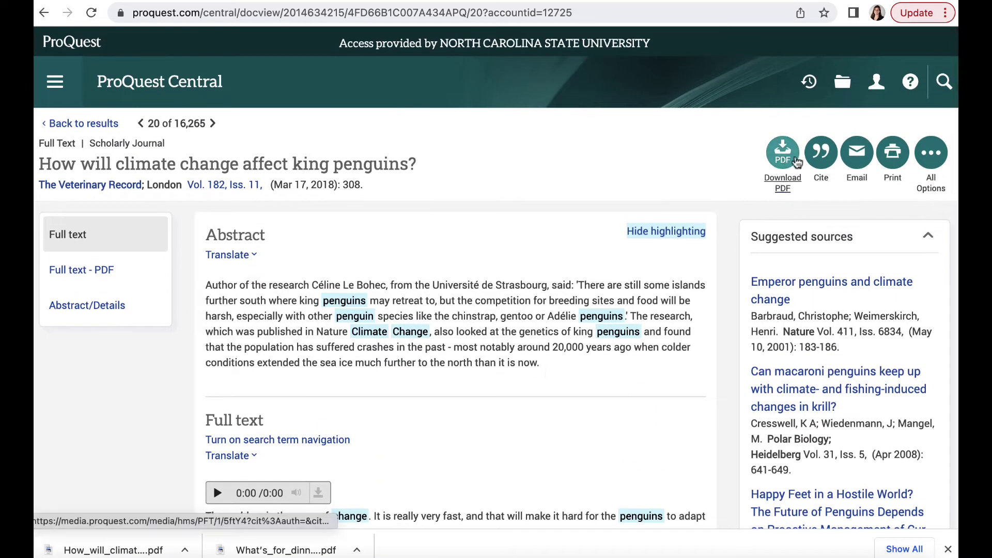
{"action": "left_click", "coordinate": [819, 159]}
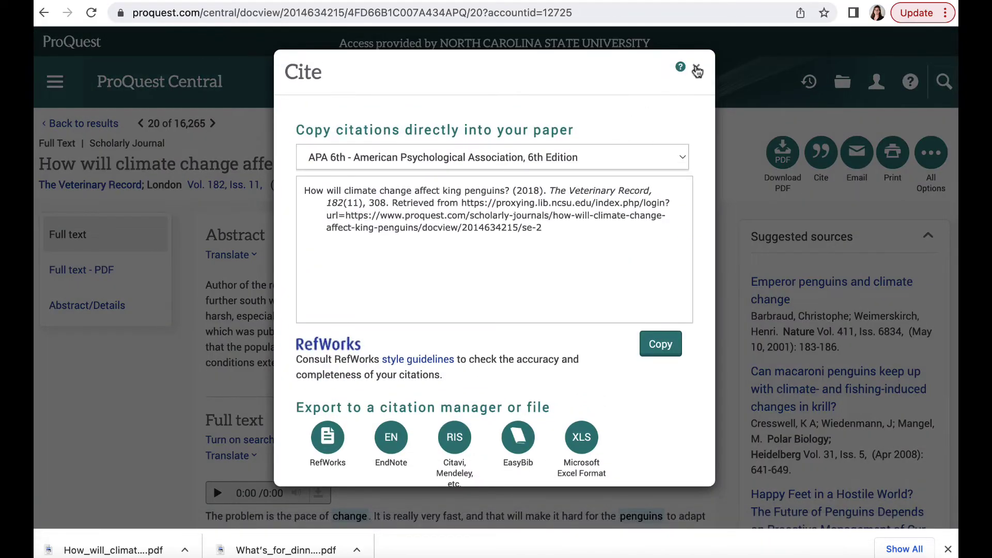
{"action": "left_click", "coordinate": [696, 68]}
Save 'How will climate change affect king penguins?' to My Research via All Options
{"action": "left_click", "coordinate": [931, 152]}
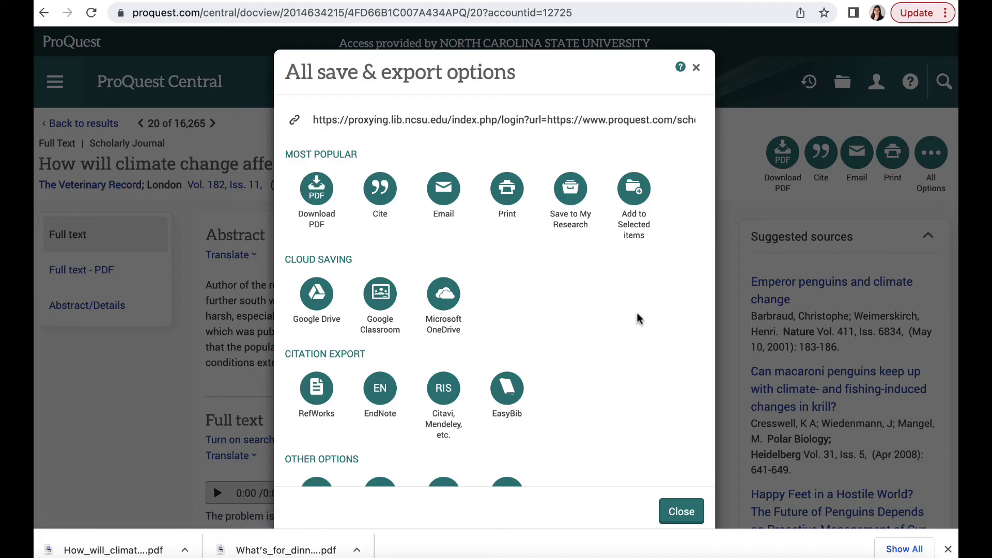
{"action": "scroll", "coordinate": [637, 313], "scroll_direction": "down", "scroll_amount": 1}
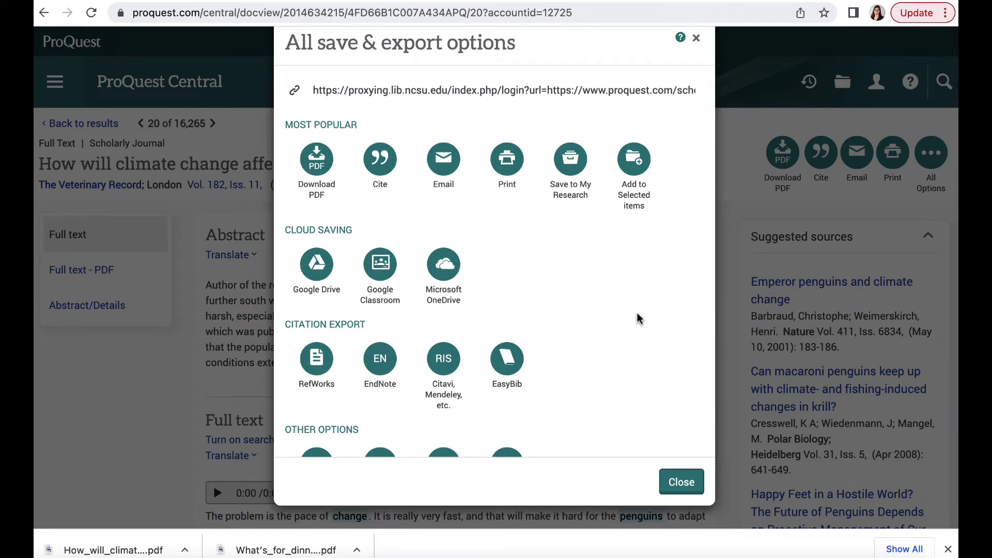
{"action": "key", "text": "Escape"}
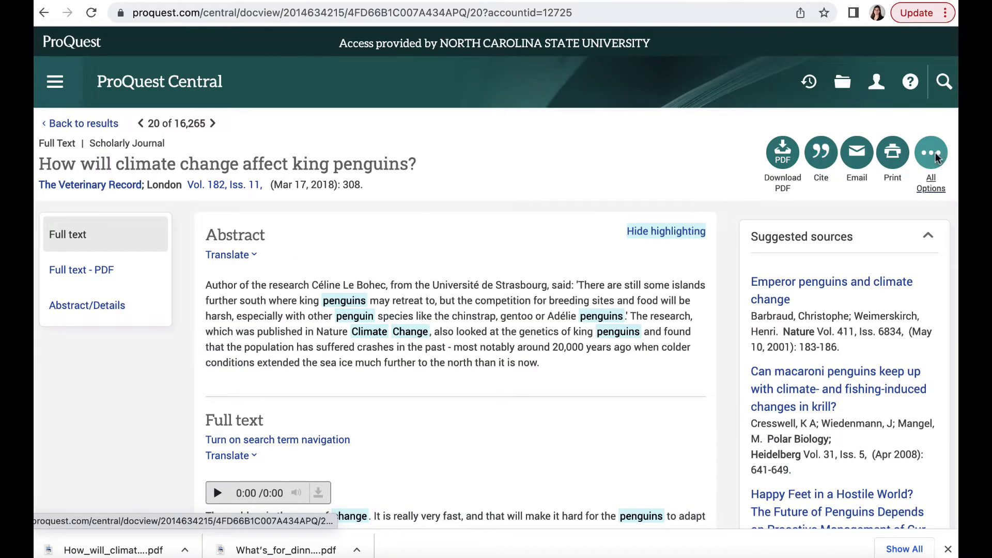
{"action": "left_click", "coordinate": [937, 157]}
{"action": "scroll", "coordinate": [637, 315], "scroll_direction": "down", "scroll_amount": 1}
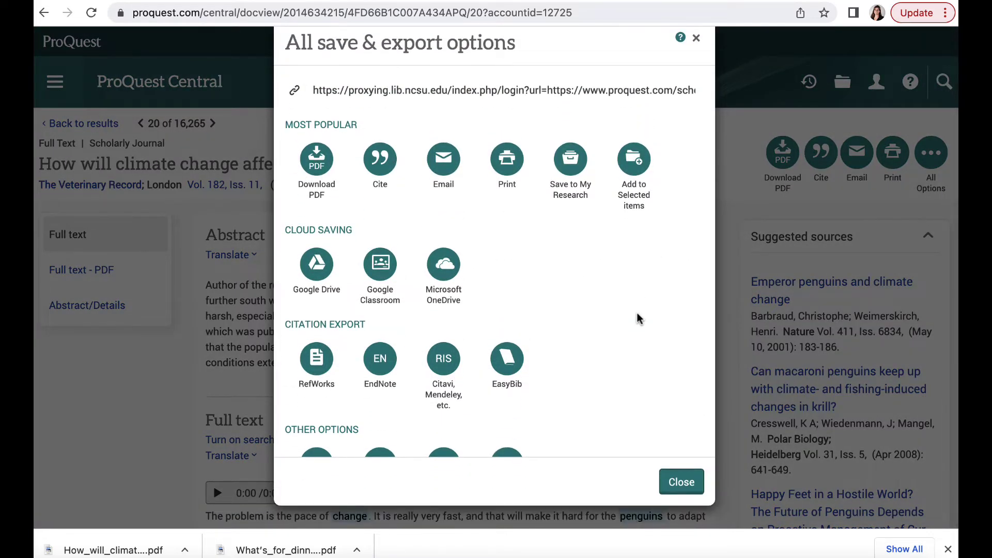
{"action": "left_click", "coordinate": [573, 195]}
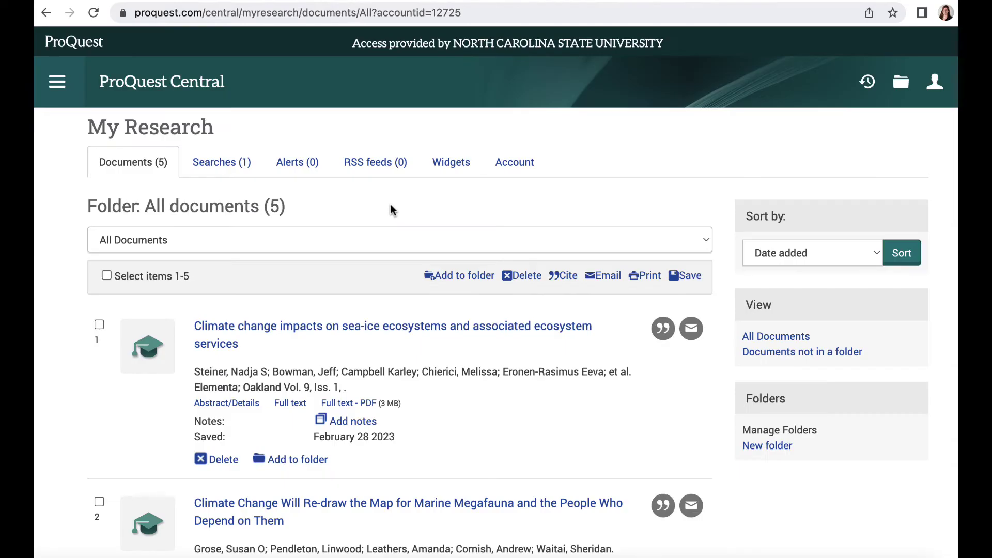
Review the five saved My Research documents, then go to Publication Search
{"action": "scroll", "coordinate": [391, 207], "scroll_direction": "down", "scroll_amount": 10}
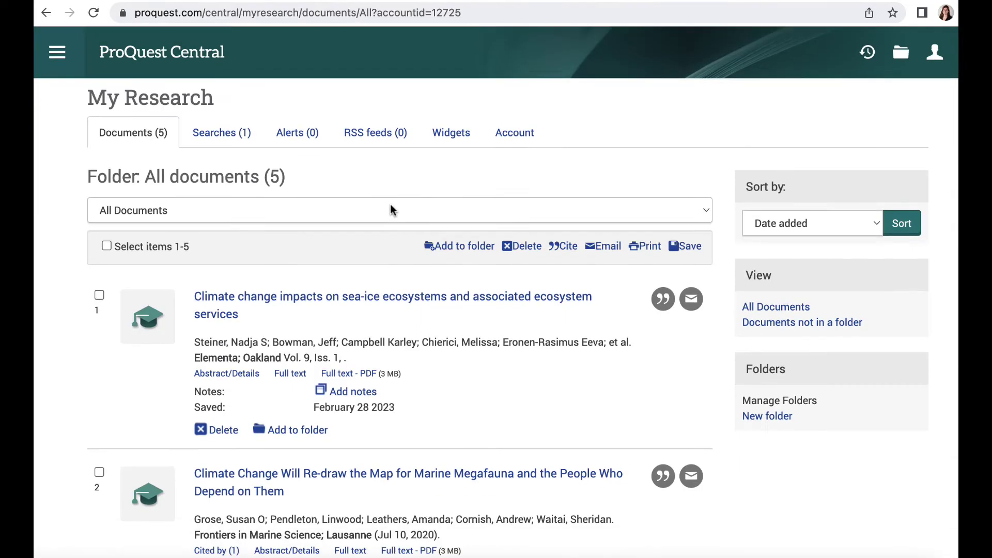
{"action": "scroll", "coordinate": [391, 208], "scroll_direction": "down", "scroll_amount": 2}
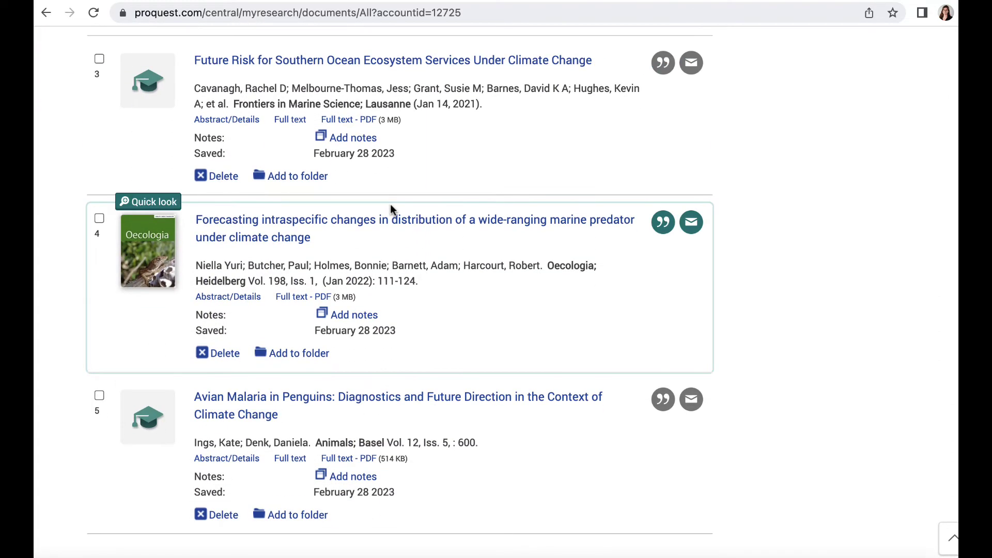
{"action": "scroll", "coordinate": [391, 208], "scroll_direction": "up", "scroll_amount": 11}
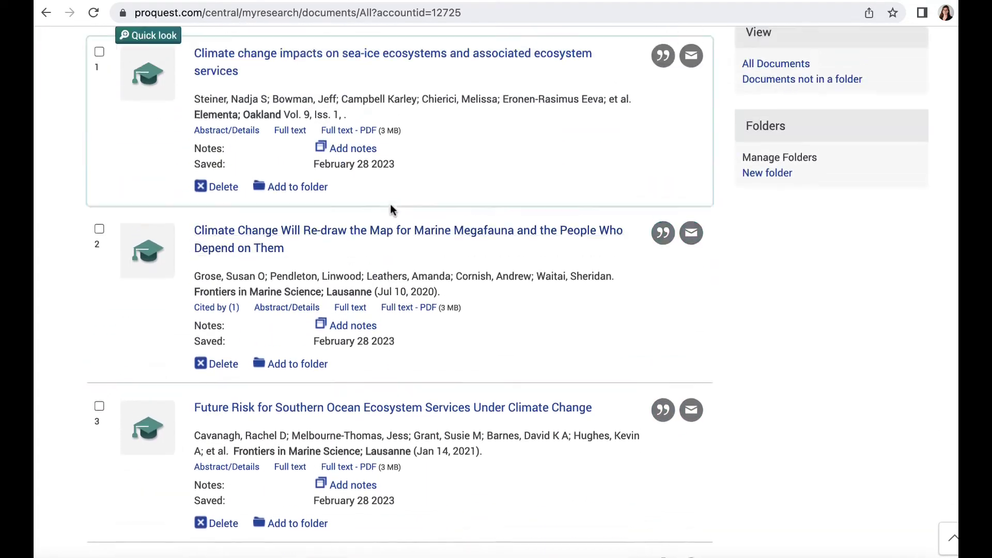
{"action": "scroll", "coordinate": [391, 208], "scroll_direction": "up", "scroll_amount": 1}
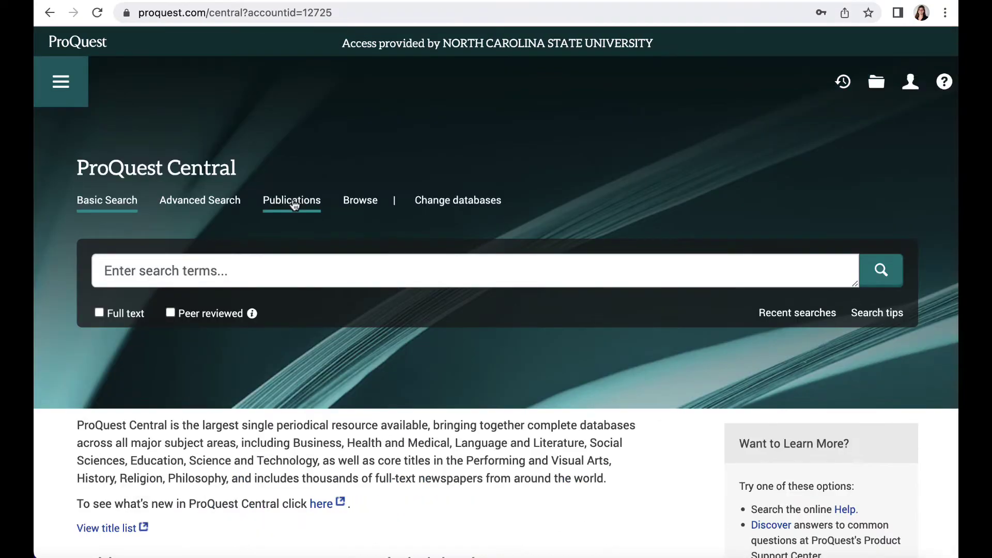
{"action": "left_click", "coordinate": [292, 202]}
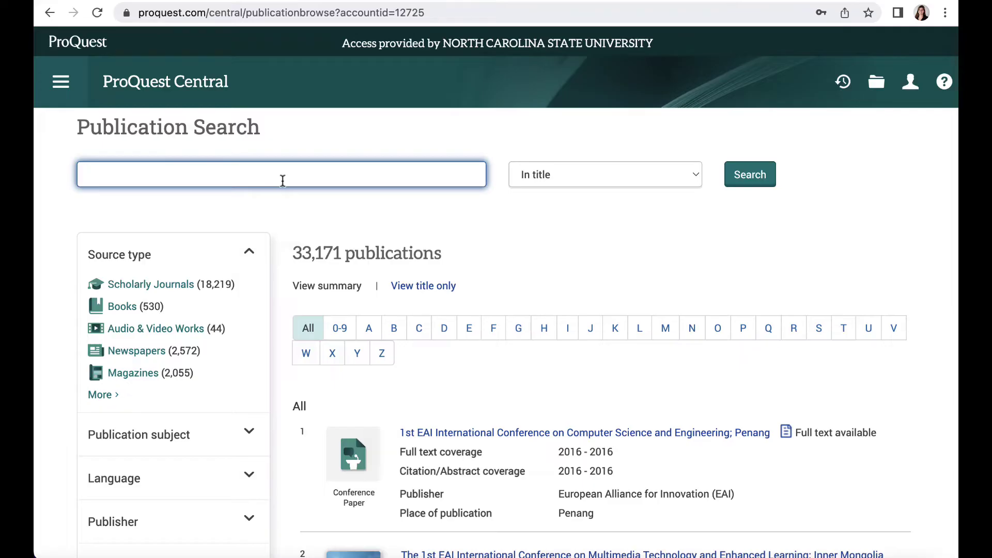
Find New York Times (Online) and view its Feb 28, 2023 issue contents
{"action": "type", "text": "new york times"}
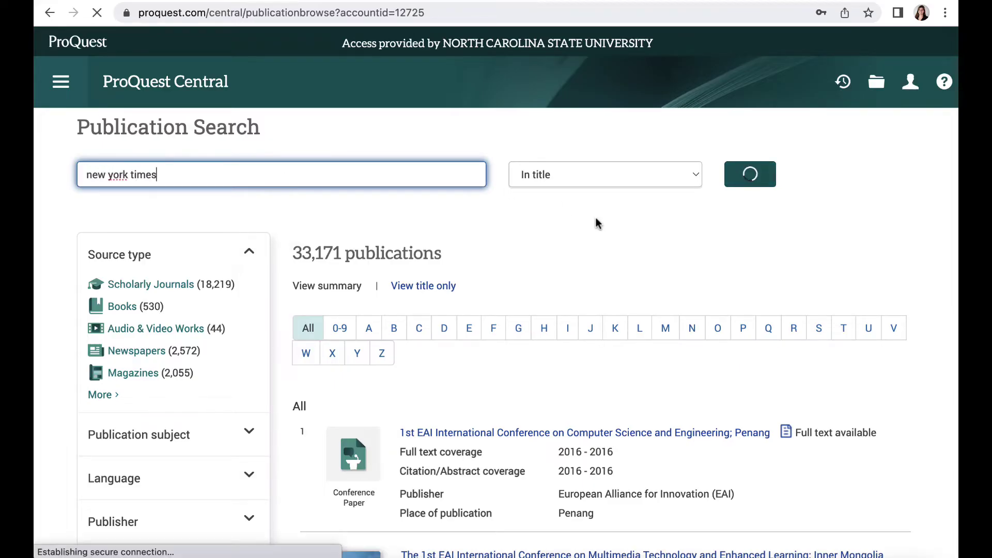
{"action": "scroll", "coordinate": [582, 225], "scroll_direction": "down", "scroll_amount": 4}
{"action": "scroll", "coordinate": [582, 225], "scroll_direction": "down", "scroll_amount": 5}
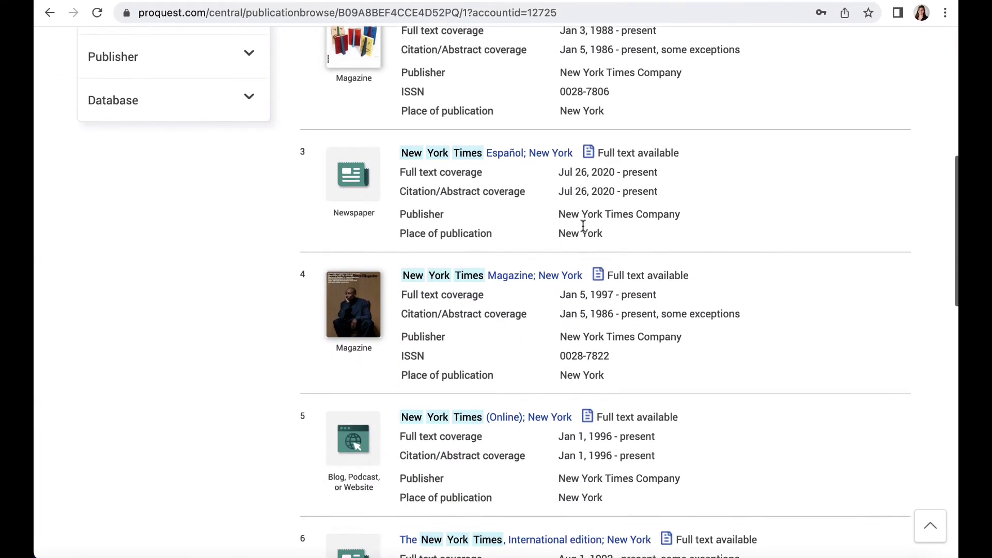
{"action": "scroll", "coordinate": [583, 226], "scroll_direction": "down", "scroll_amount": 4}
{"action": "left_click", "coordinate": [515, 241]}
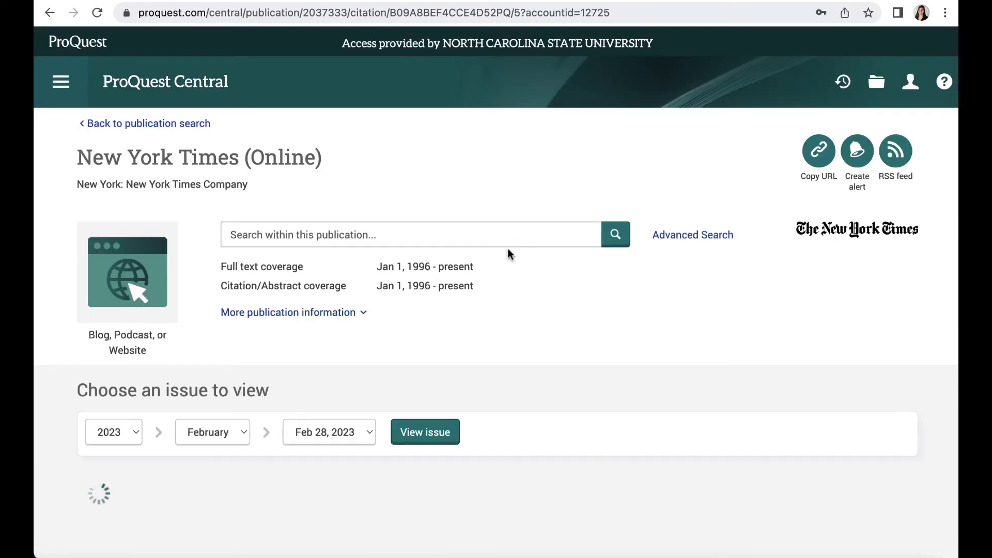
{"action": "left_click", "coordinate": [432, 434]}
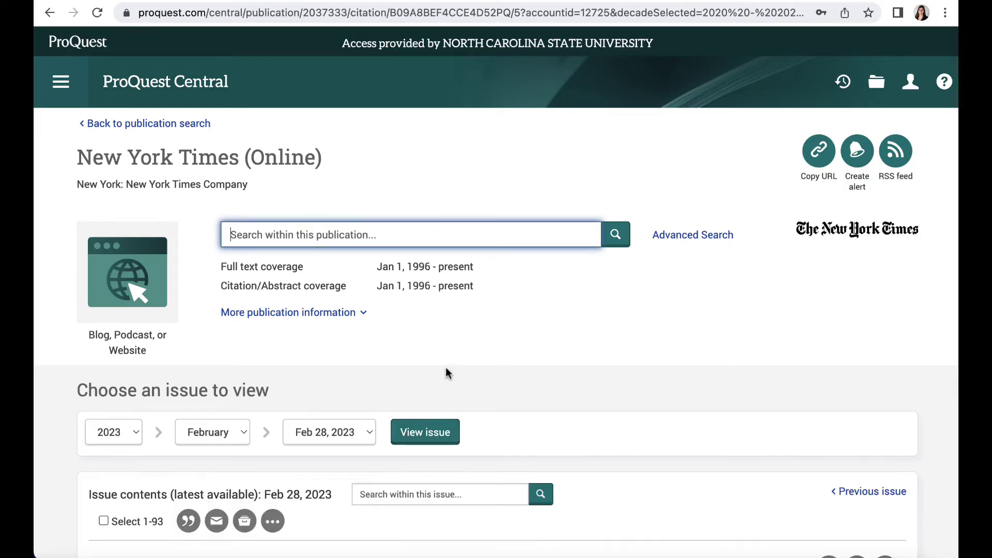
{"action": "scroll", "coordinate": [521, 378], "scroll_direction": "down", "scroll_amount": 5}
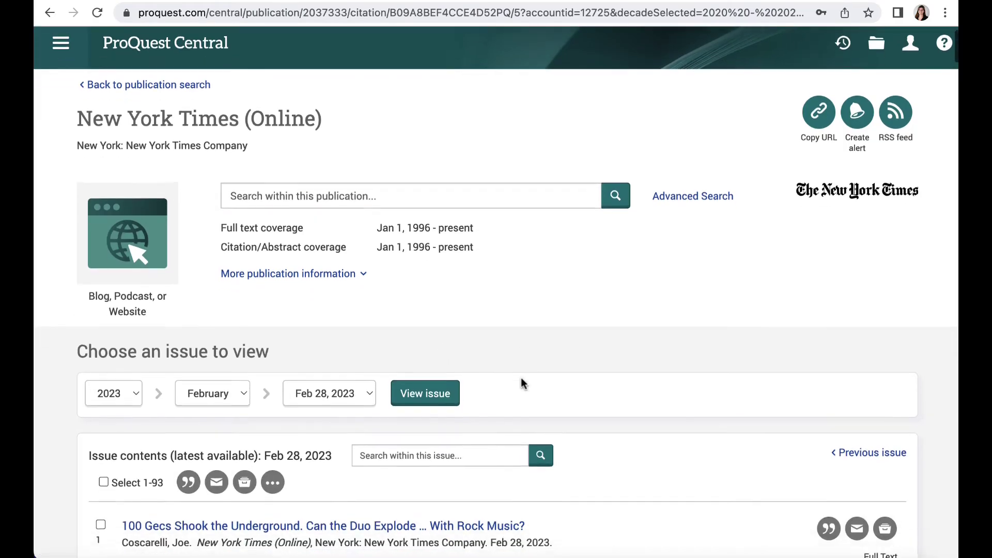
{"action": "scroll", "coordinate": [521, 378], "scroll_direction": "down", "scroll_amount": 3}
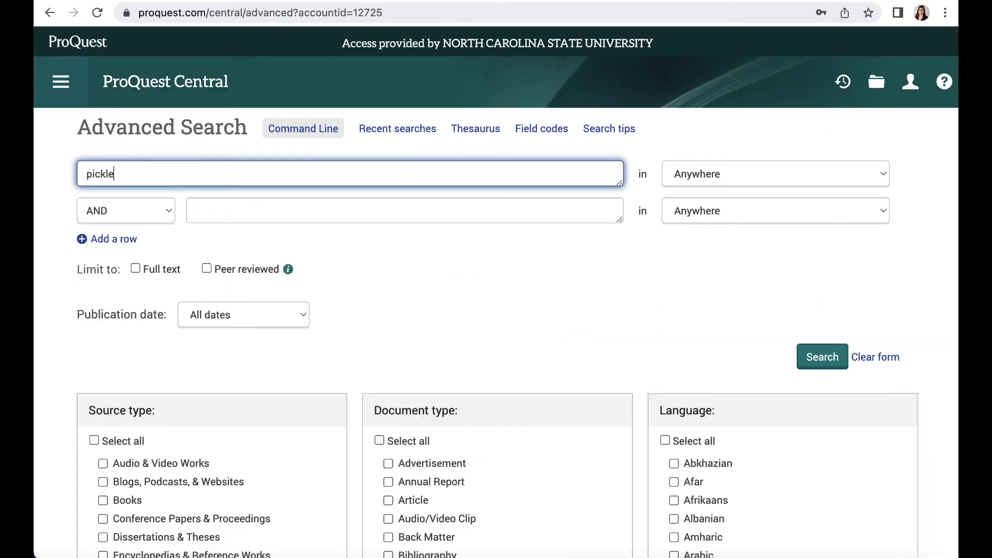
Run the advanced pickleball search limited to Article documents and magazine sources
{"action": "left_click", "coordinate": [477, 274]}
{"action": "scroll", "coordinate": [477, 274], "scroll_direction": "down", "scroll_amount": 3}
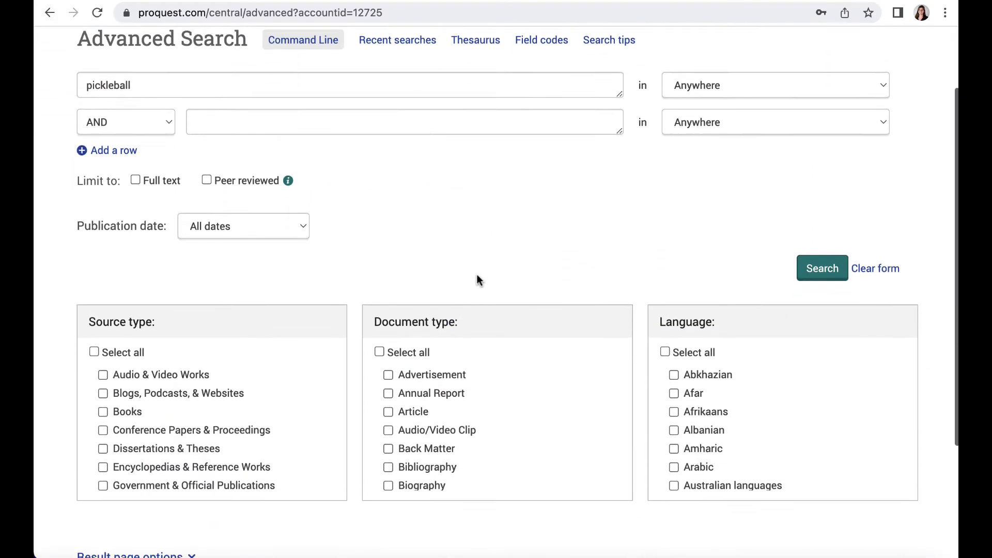
{"action": "left_click", "coordinate": [406, 359]}
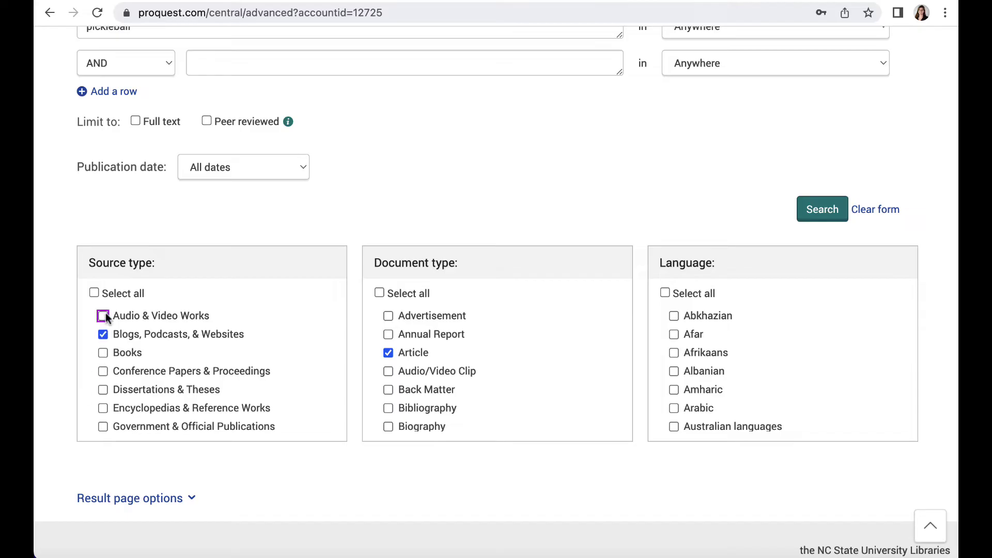
{"action": "scroll", "coordinate": [317, 381], "scroll_direction": "down", "scroll_amount": 1}
{"action": "left_click", "coordinate": [255, 385]}
{"action": "scroll", "coordinate": [255, 386], "scroll_direction": "down", "scroll_amount": 2}
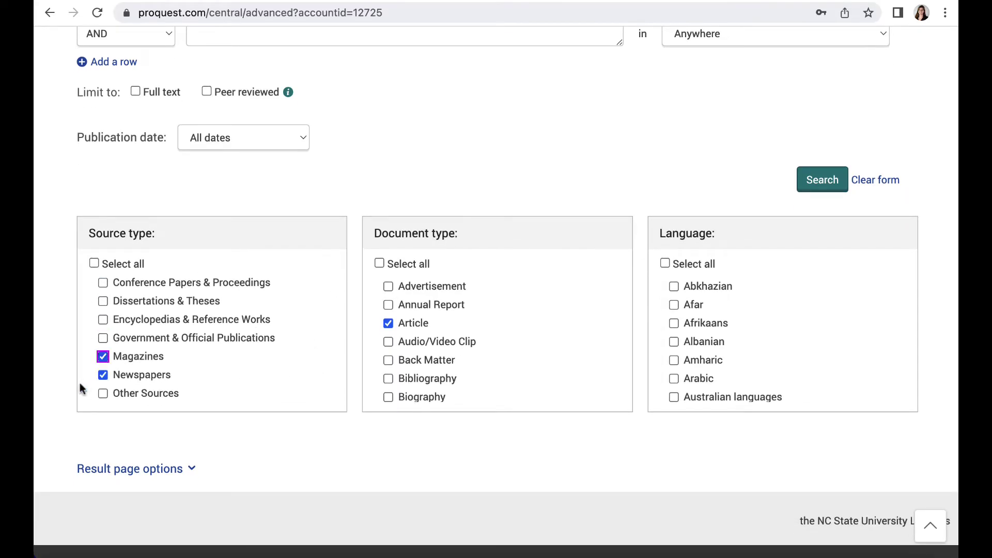
{"action": "left_click", "coordinate": [823, 186]}
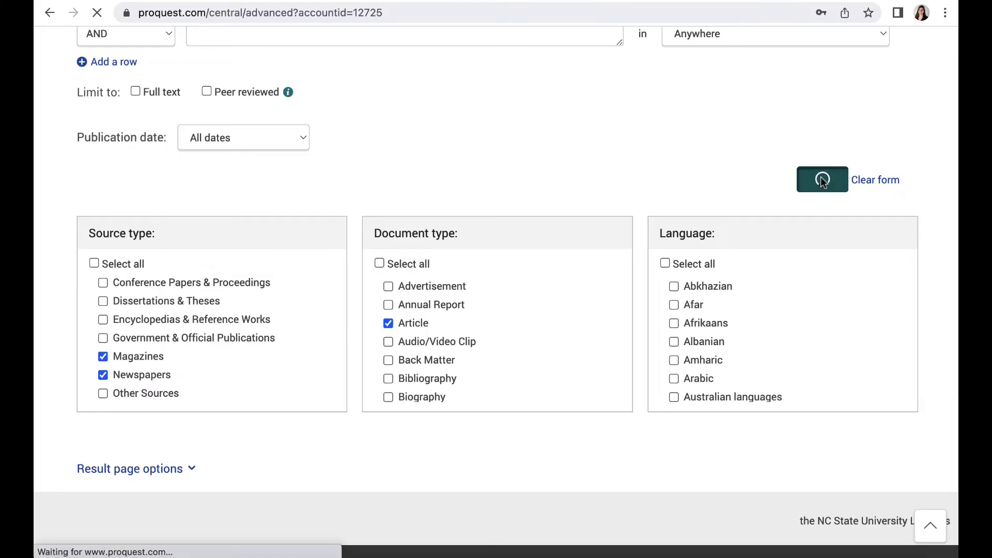
Narrow the pickleball results to 2020–2029, leaving 7 results
{"action": "scroll", "coordinate": [82, 439], "scroll_direction": "down", "scroll_amount": 3}
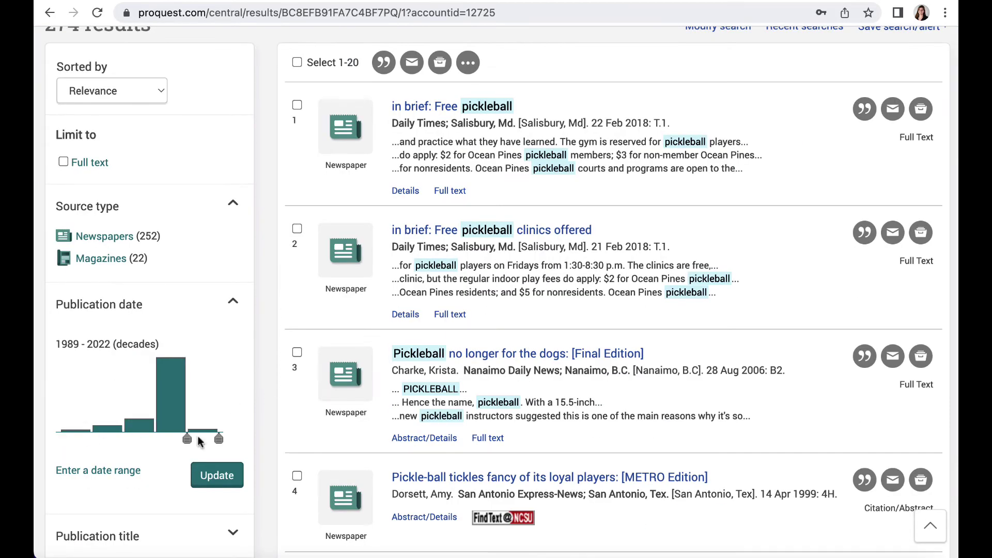
{"action": "left_click", "coordinate": [217, 476]}
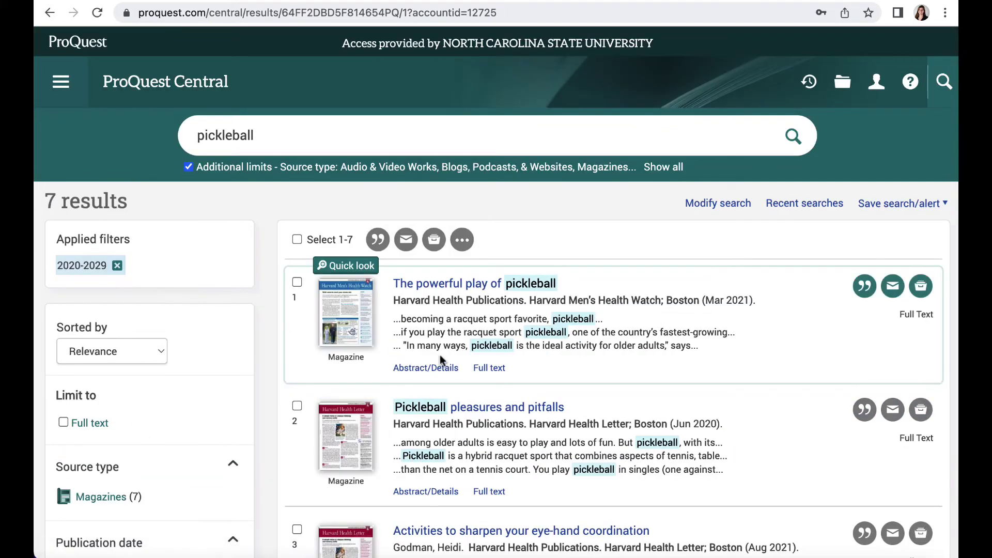
{"action": "scroll", "coordinate": [439, 355], "scroll_direction": "down", "scroll_amount": 5}
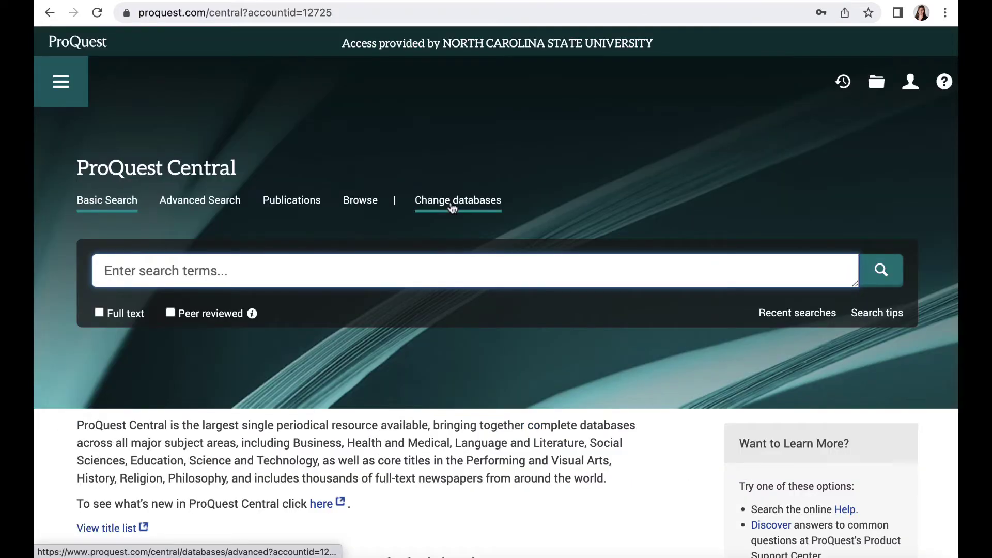
In the database list, select Agricultural & Environmental Science Collection and deselect Arts & Humanities Database
{"action": "left_click", "coordinate": [453, 206]}
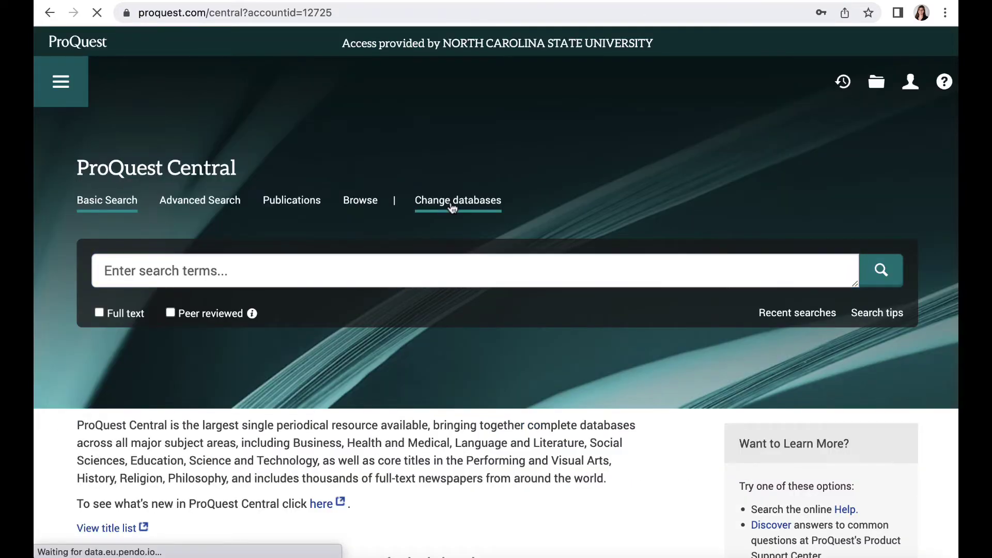
{"action": "scroll", "coordinate": [361, 267], "scroll_direction": "down", "scroll_amount": 5}
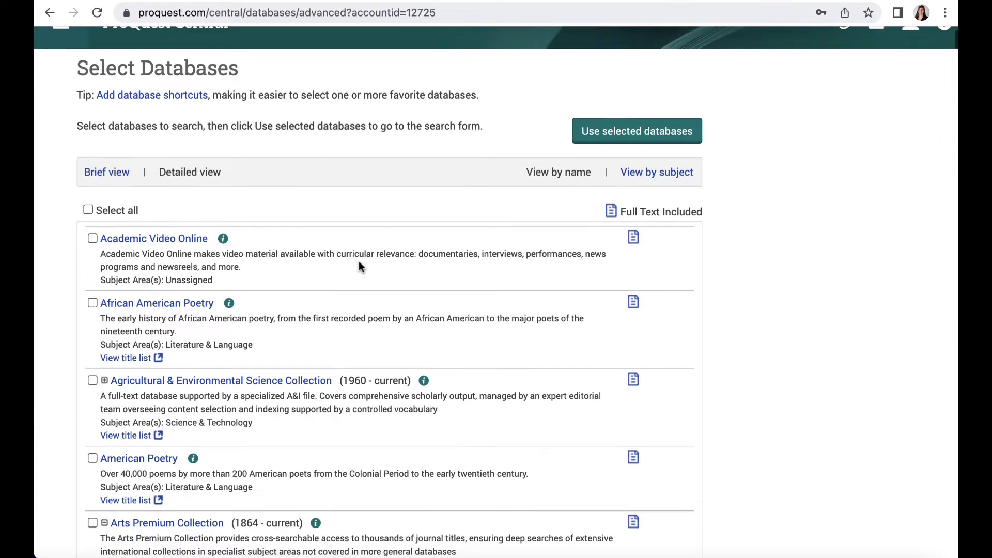
{"action": "scroll", "coordinate": [359, 263], "scroll_direction": "down", "scroll_amount": 3}
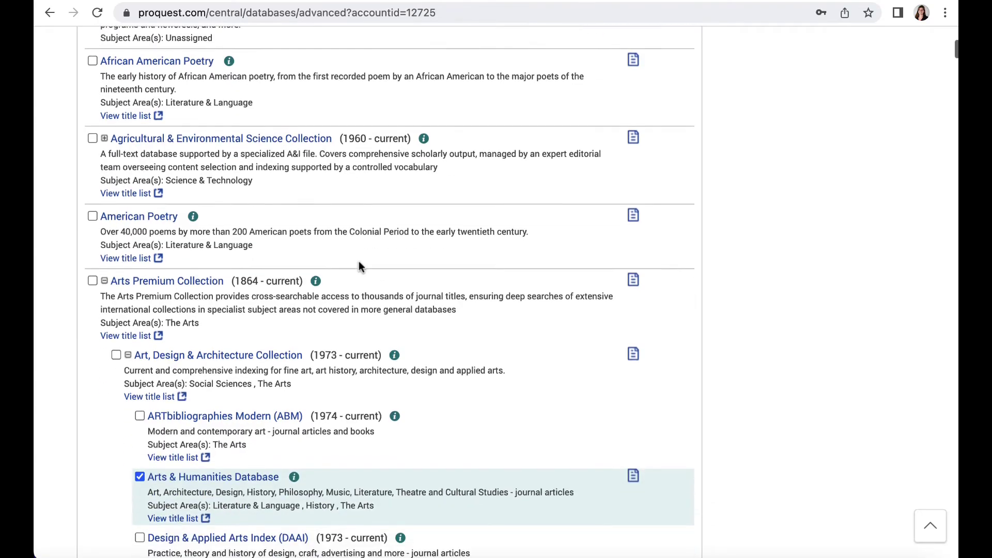
{"action": "left_click", "coordinate": [93, 115]}
{"action": "scroll", "coordinate": [57, 203], "scroll_direction": "down", "scroll_amount": 4}
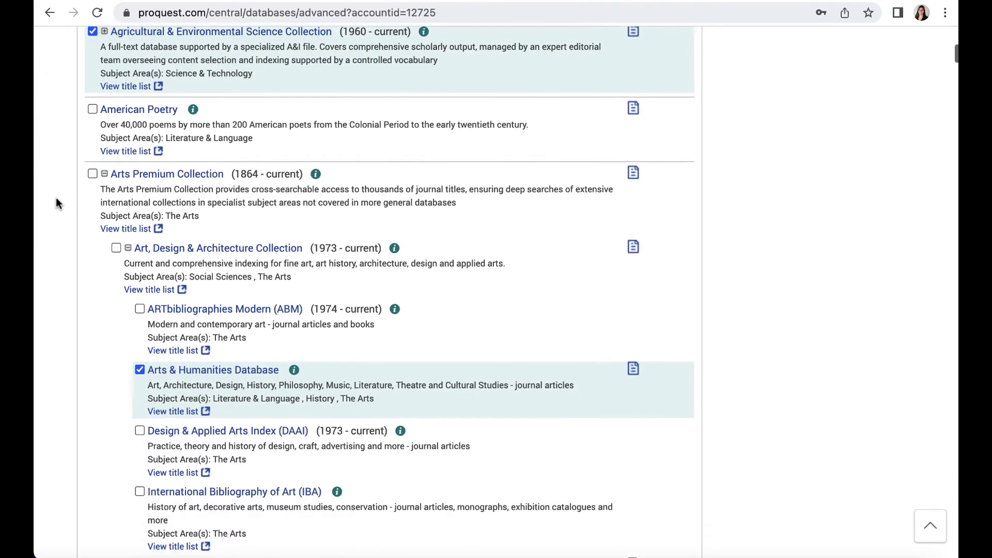
{"action": "left_click", "coordinate": [140, 278]}
Deselect Accounting, Tax & Banking Collection and ABI/INFORM Collection, keeping Agriculture Science Database selected
{"action": "scroll", "coordinate": [83, 322], "scroll_direction": "down", "scroll_amount": 1}
{"action": "scroll", "coordinate": [79, 326], "scroll_direction": "down", "scroll_amount": 15}
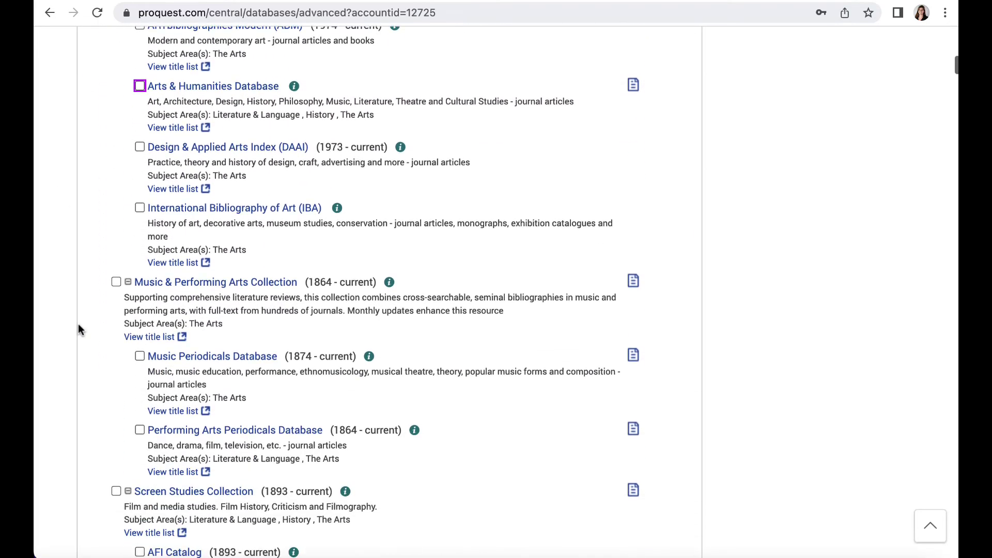
{"action": "scroll", "coordinate": [79, 326], "scroll_direction": "down", "scroll_amount": 6}
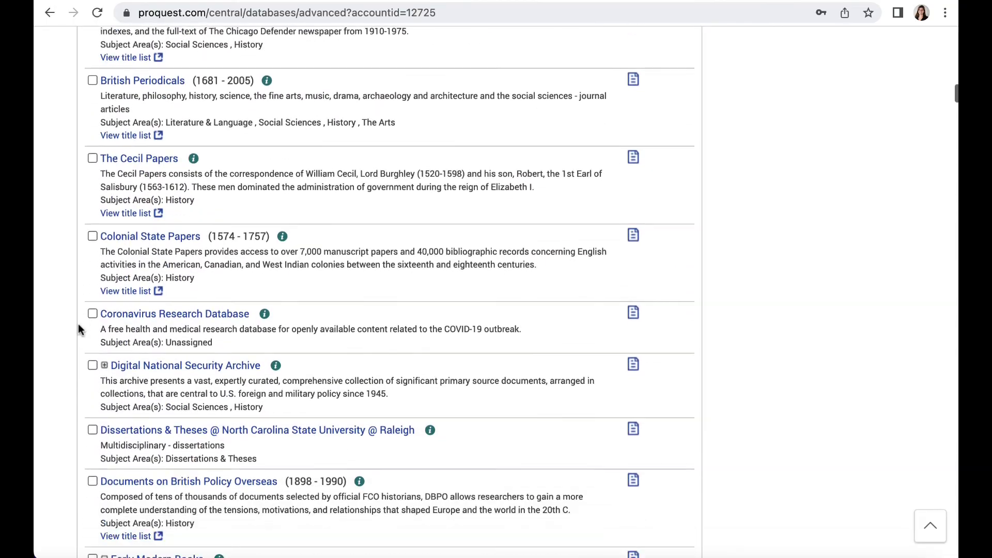
{"action": "scroll", "coordinate": [79, 326], "scroll_direction": "down", "scroll_amount": 9}
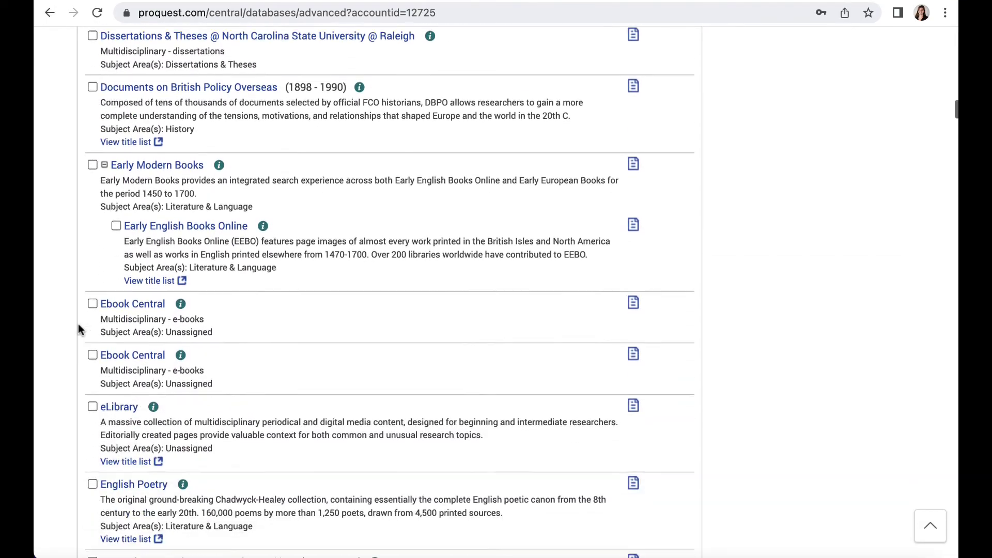
{"action": "scroll", "coordinate": [78, 326], "scroll_direction": "down", "scroll_amount": 11}
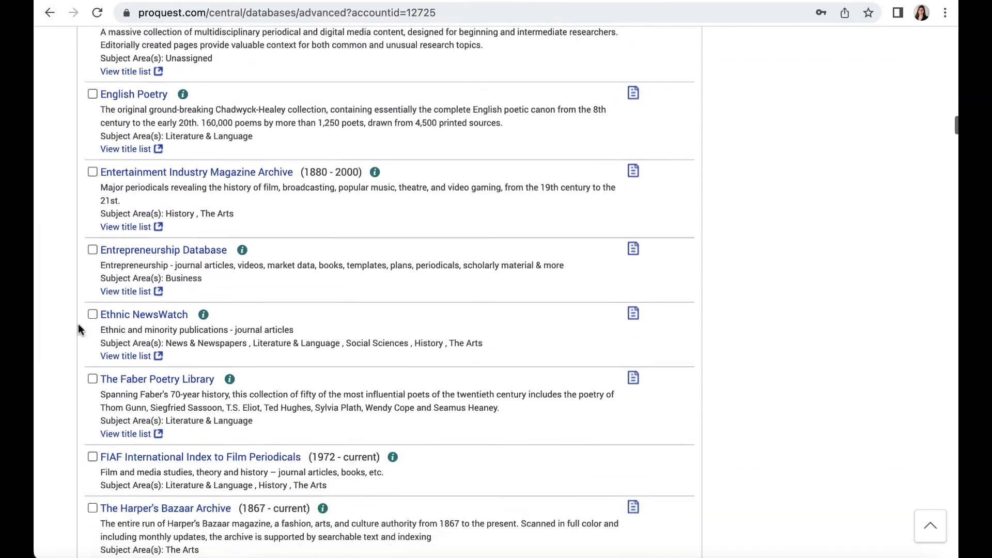
{"action": "scroll", "coordinate": [79, 329], "scroll_direction": "down", "scroll_amount": 10}
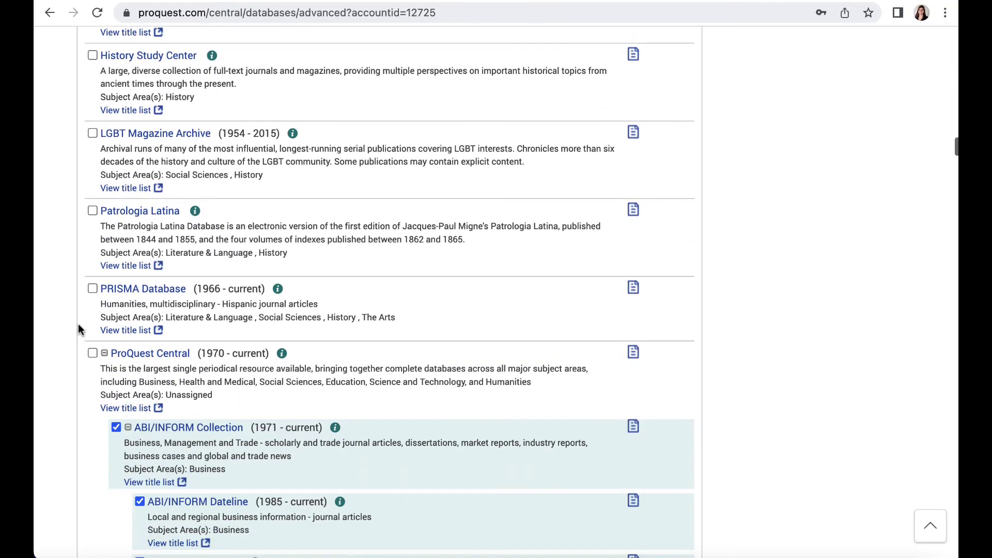
{"action": "scroll", "coordinate": [78, 329], "scroll_direction": "down", "scroll_amount": 1}
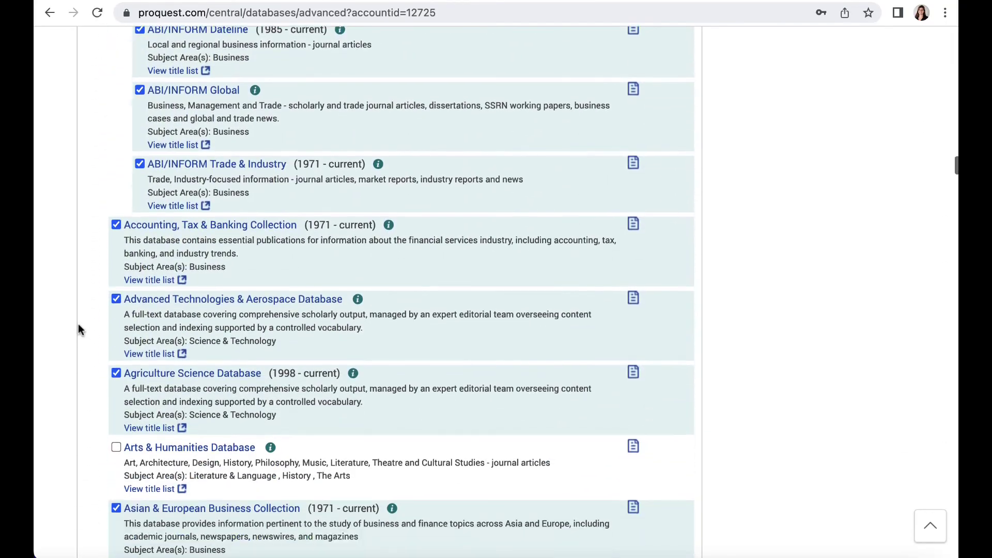
{"action": "left_click", "coordinate": [115, 225]}
{"action": "left_click", "coordinate": [115, 373]}
{"action": "left_click", "coordinate": [116, 373]}
{"action": "scroll", "coordinate": [66, 381], "scroll_direction": "up", "scroll_amount": 5}
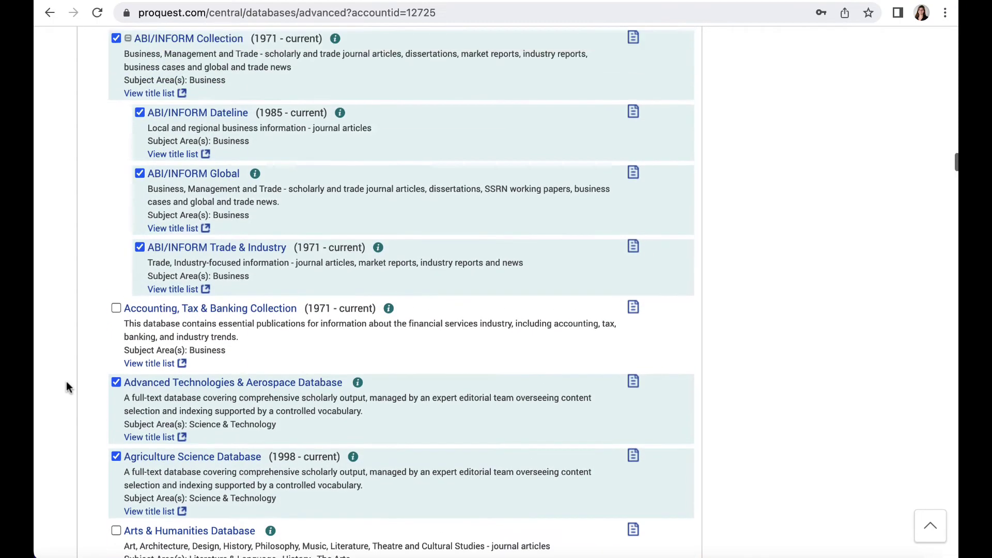
{"action": "left_click", "coordinate": [115, 192]}
Deselect Asian & European Business, Australia & New Zealand, Business Market Research, Canadian Business & Current Affairs, and Canadian Newsstream
{"action": "scroll", "coordinate": [85, 331], "scroll_direction": "down", "scroll_amount": 8}
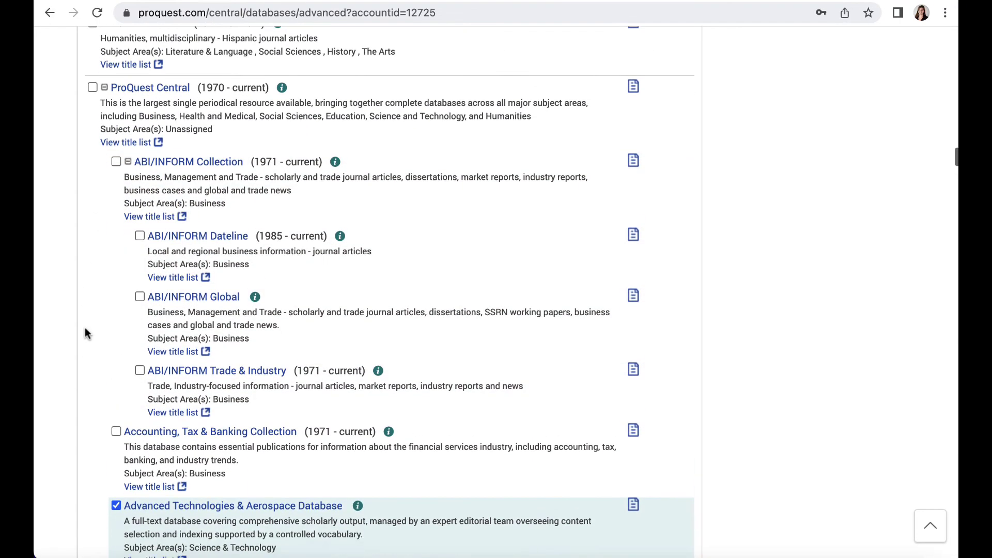
{"action": "scroll", "coordinate": [85, 330], "scroll_direction": "down", "scroll_amount": 4}
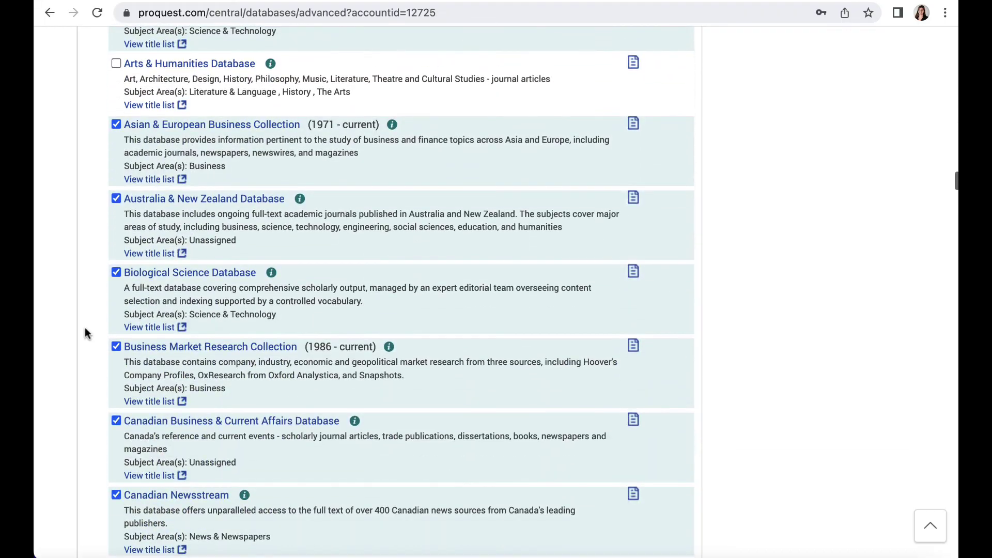
{"action": "left_click", "coordinate": [116, 124]}
{"action": "left_click", "coordinate": [116, 198]}
{"action": "left_click", "coordinate": [115, 347]}
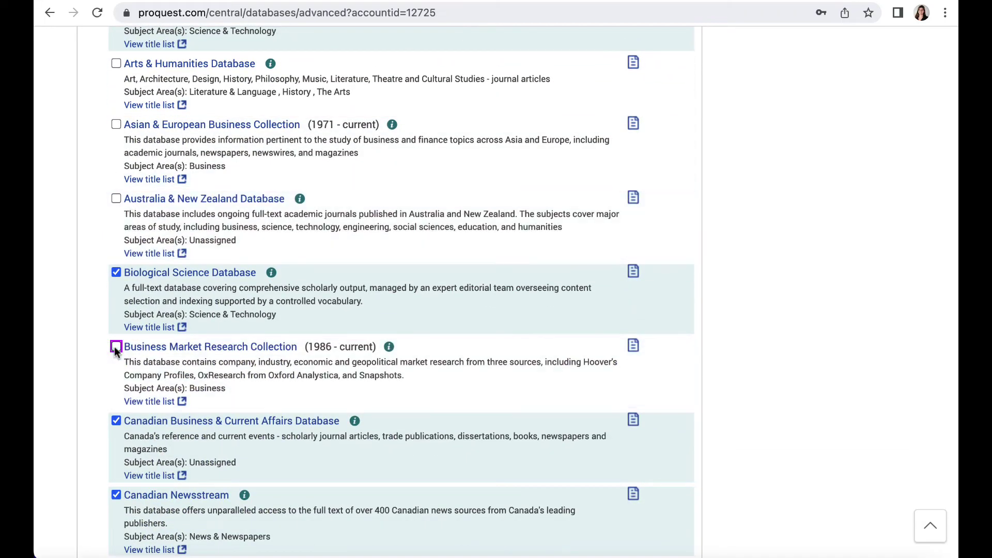
{"action": "left_click", "coordinate": [116, 421]}
{"action": "left_click", "coordinate": [116, 495]}
{"action": "scroll", "coordinate": [117, 494], "scroll_direction": "down", "scroll_amount": 1}
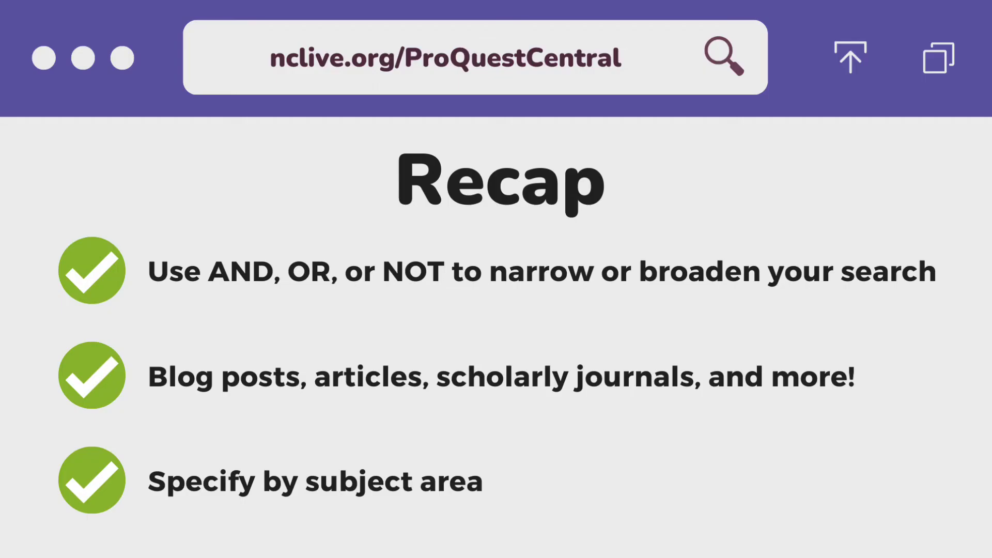